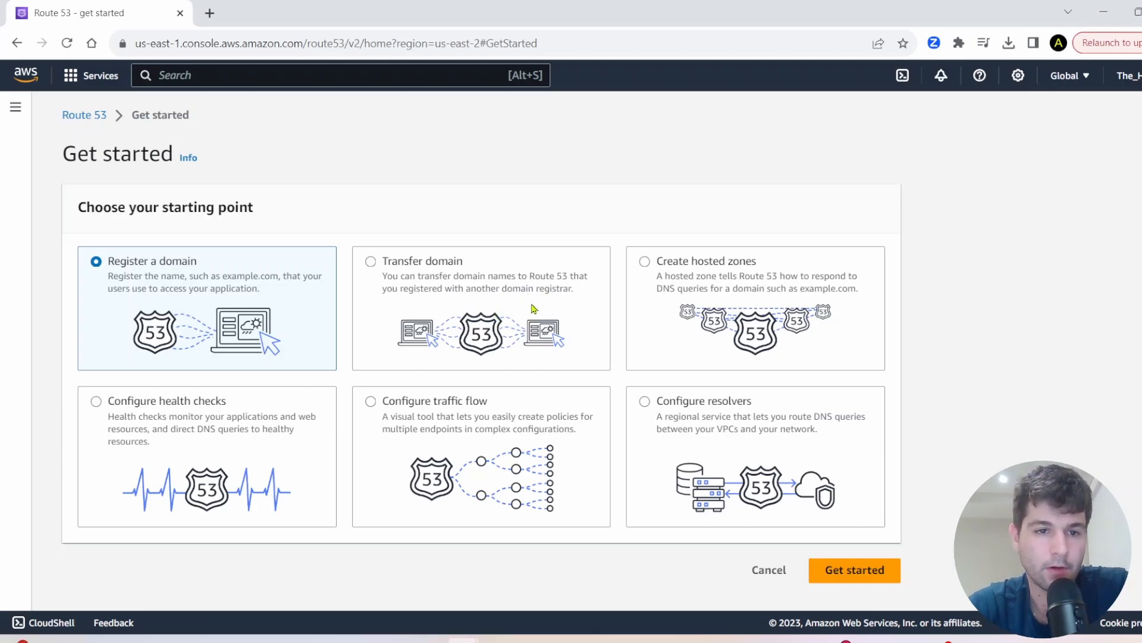
Start a domain registration, search for techwithhitch.com and select the exact match
click(875, 580)
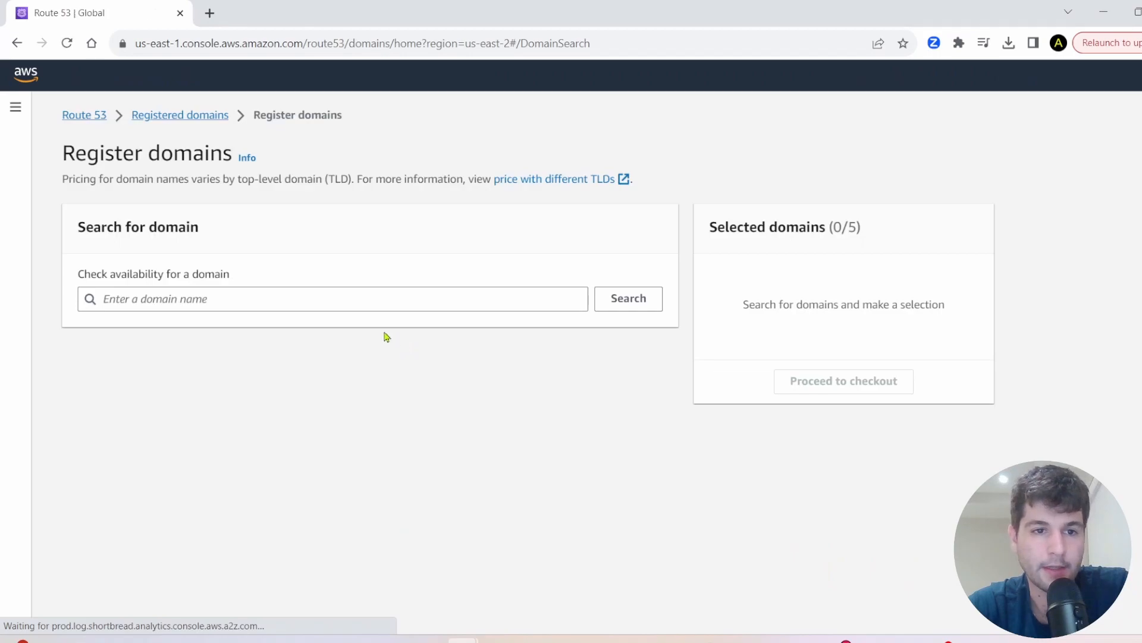
click(332, 301)
text(techwithhitch.com)
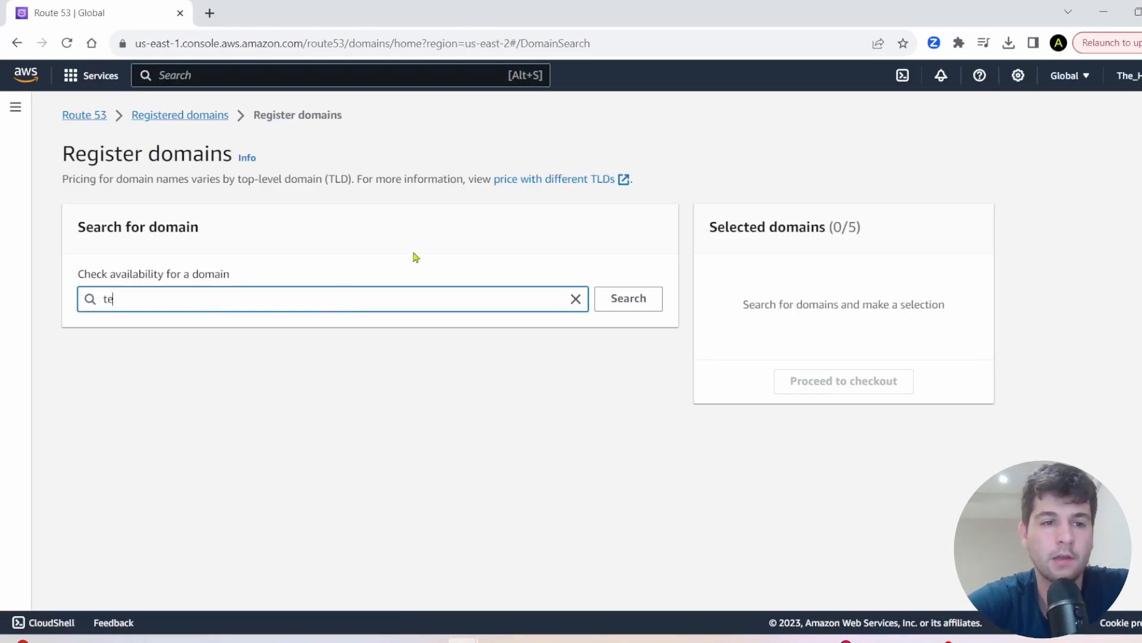
key(Return)
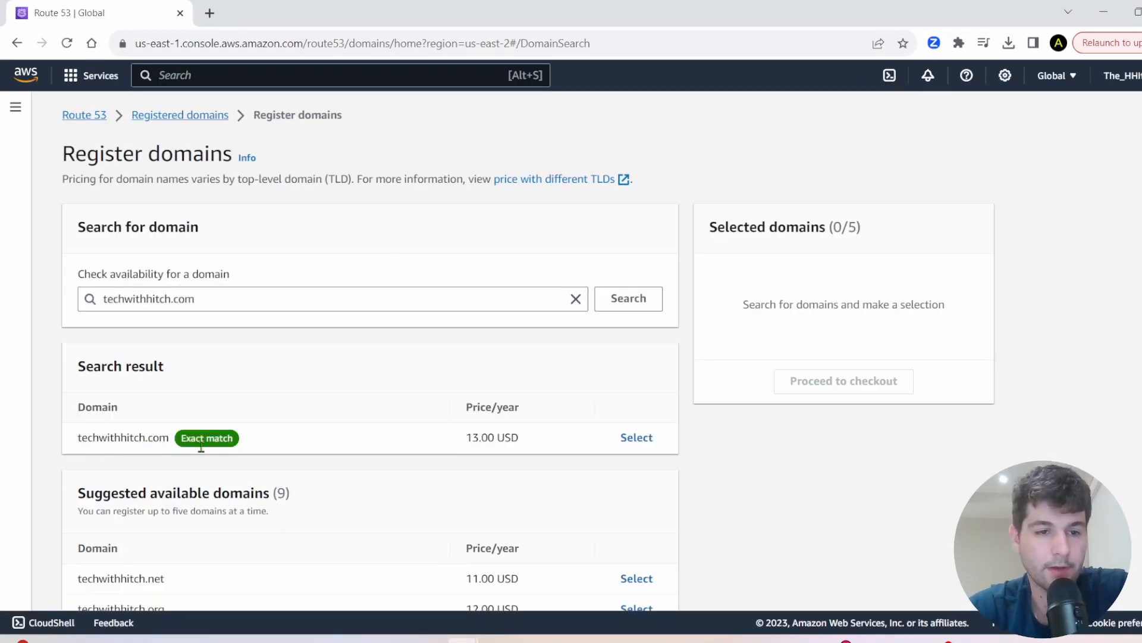
click(628, 439)
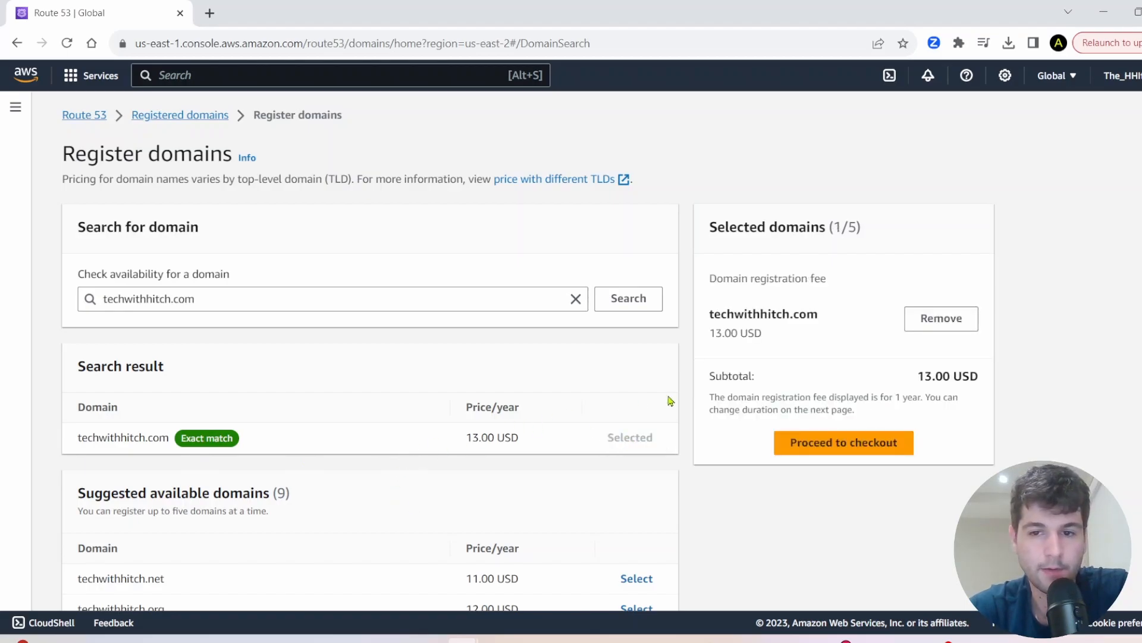
Proceed to checkout with the 1-year duration and auto-renew on, and continue to the registrant contact form
click(881, 443)
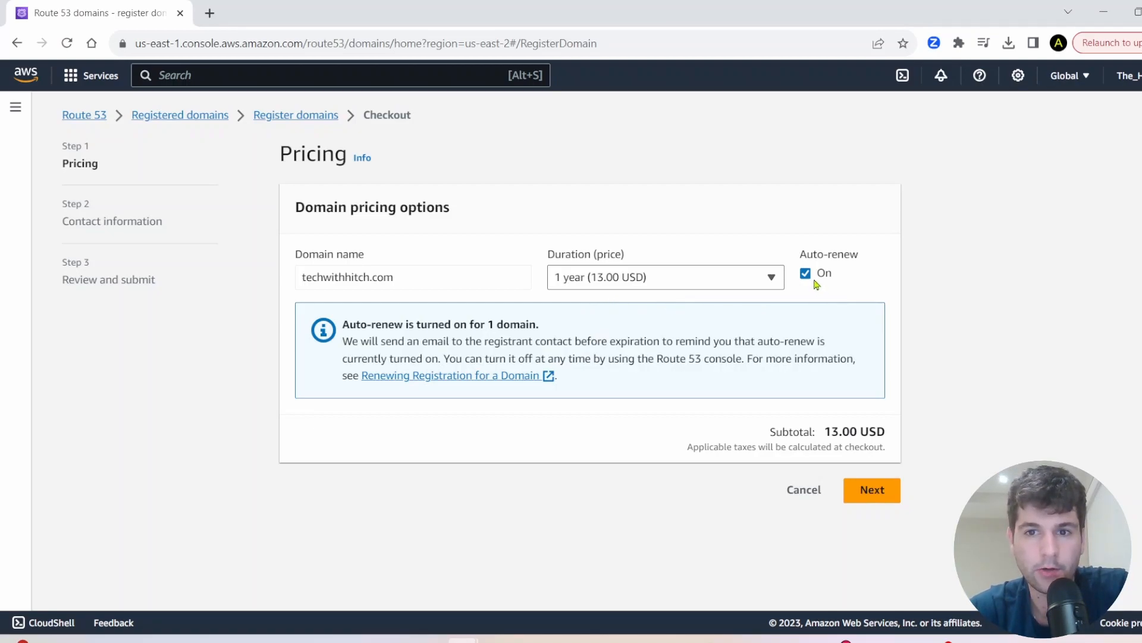
click(883, 495)
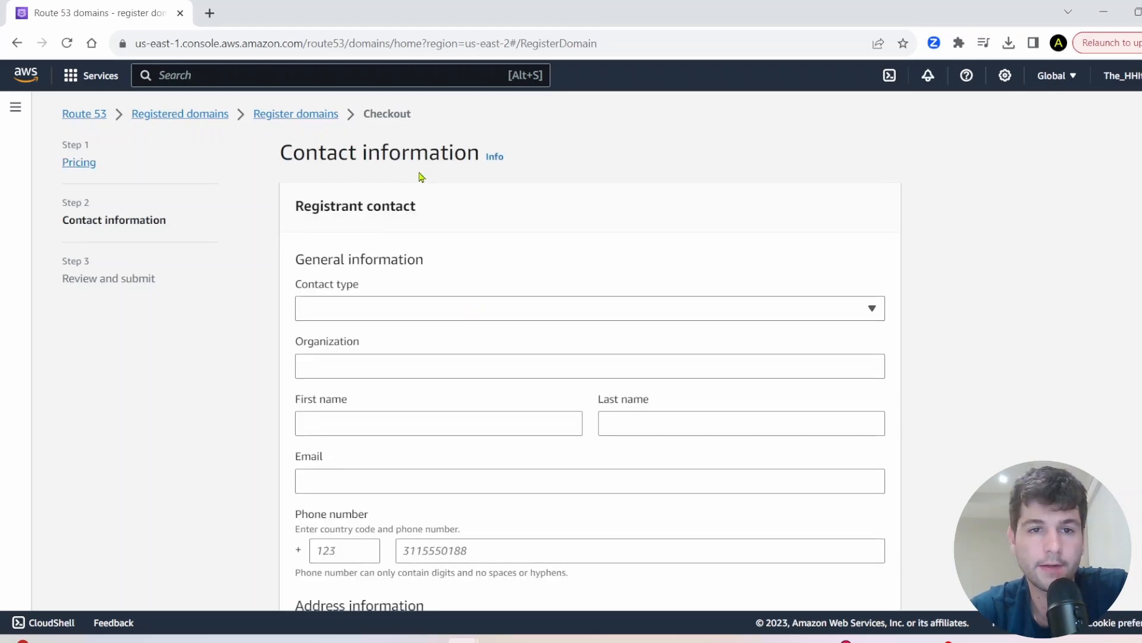
scroll(432, 244, down, 10)
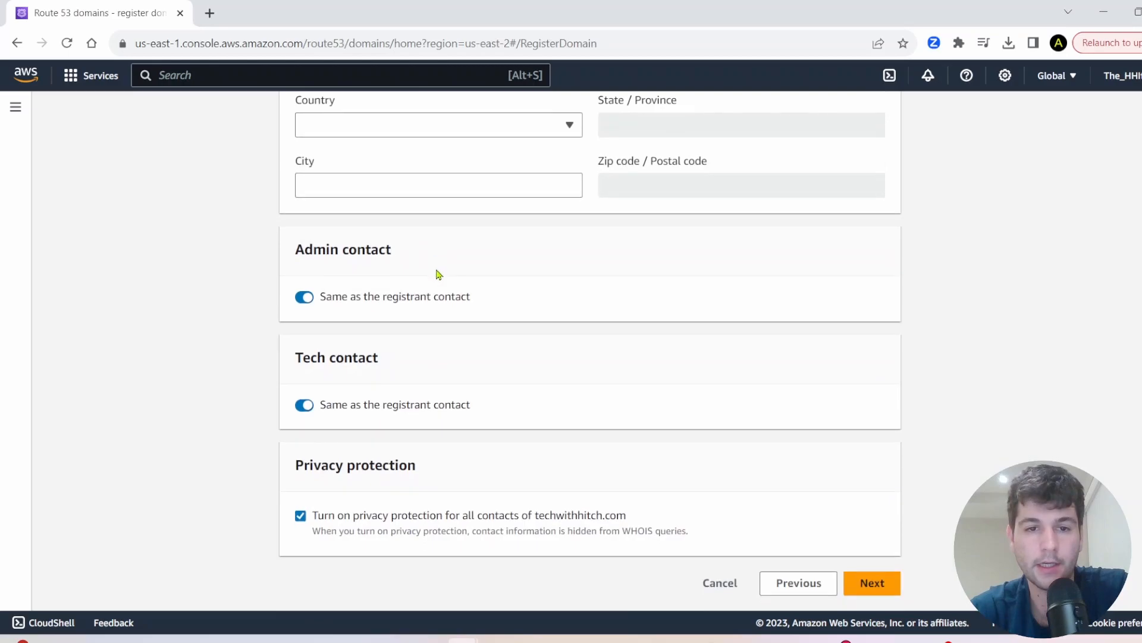
scroll(437, 274, up, 10)
scroll(410, 310, down, 1)
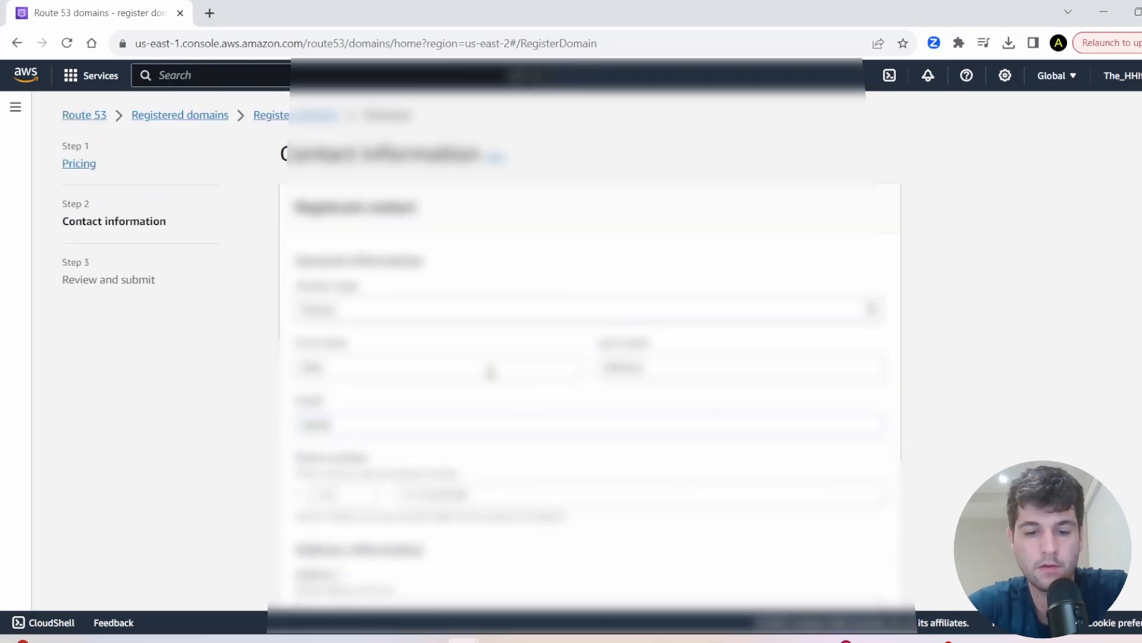
Fill in the registrant contact's e-mail, phone number and postal address, and continue to the registration review
text(@gmail.com)
key(Tab)
text(123)
click(402, 505)
text(000000)
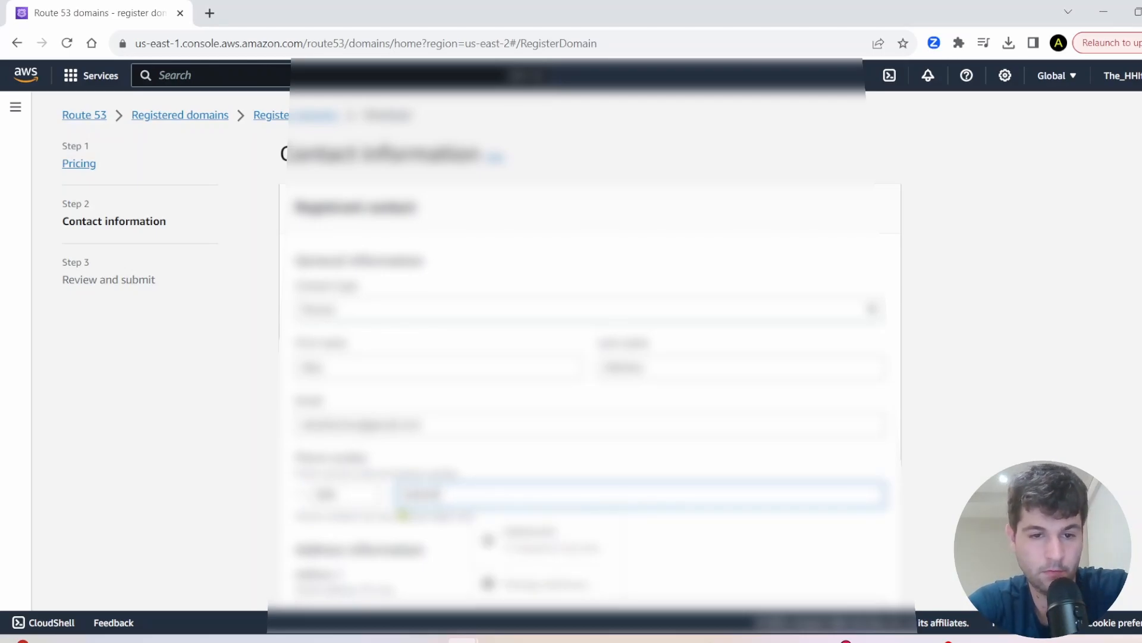
scroll(403, 515, down, 4)
click(411, 379)
text(123 Example Street)
click(467, 510)
scroll(416, 358, down, 20)
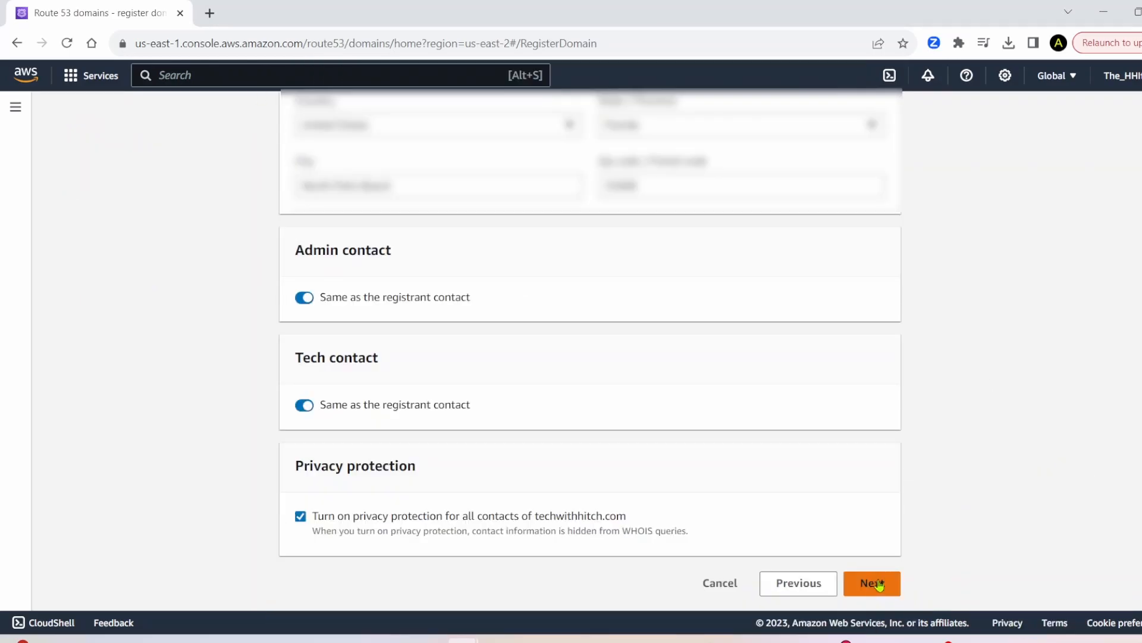
click(872, 583)
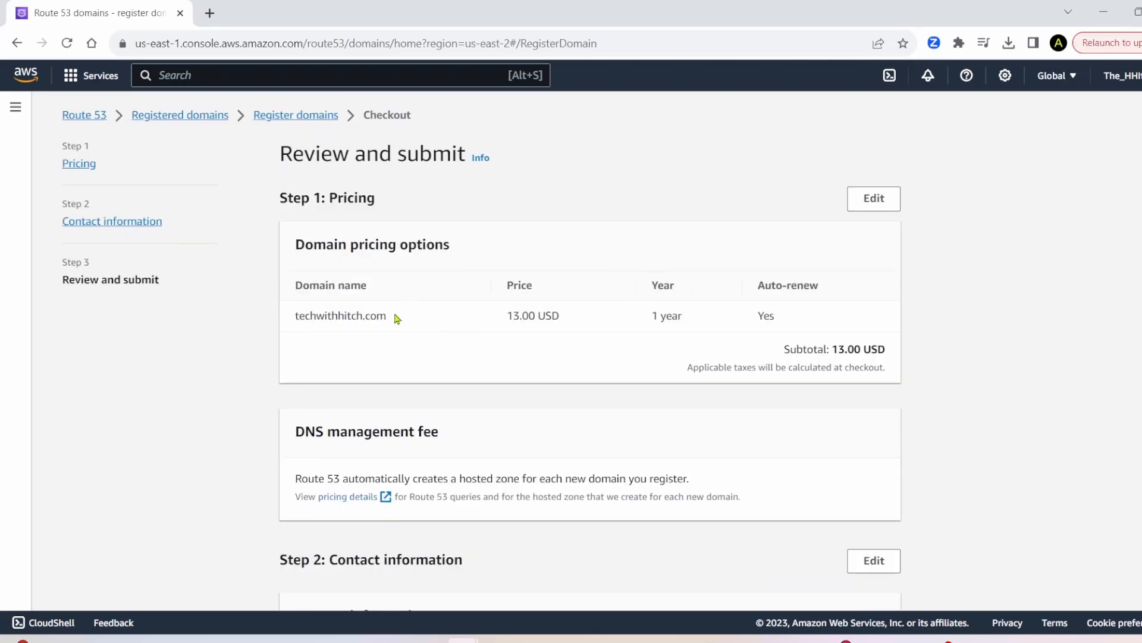
Accept the Amazon Route 53 Domain Name Registration End User Agreement and submit the registration of techwithhitch.com
scroll(433, 308, down, 8)
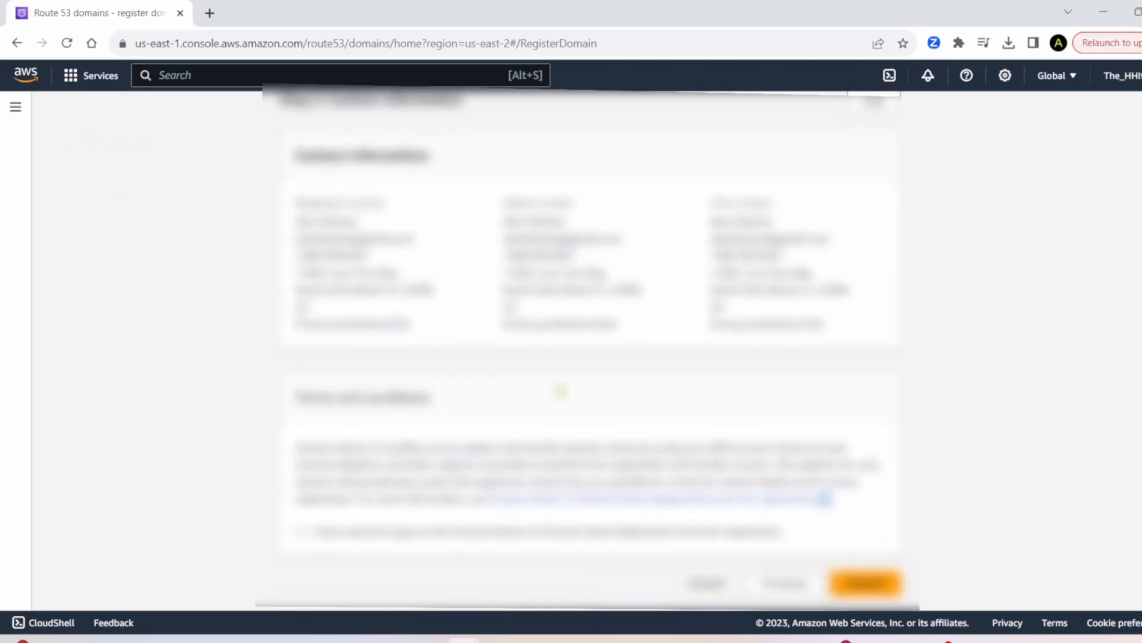
click(866, 584)
click(300, 531)
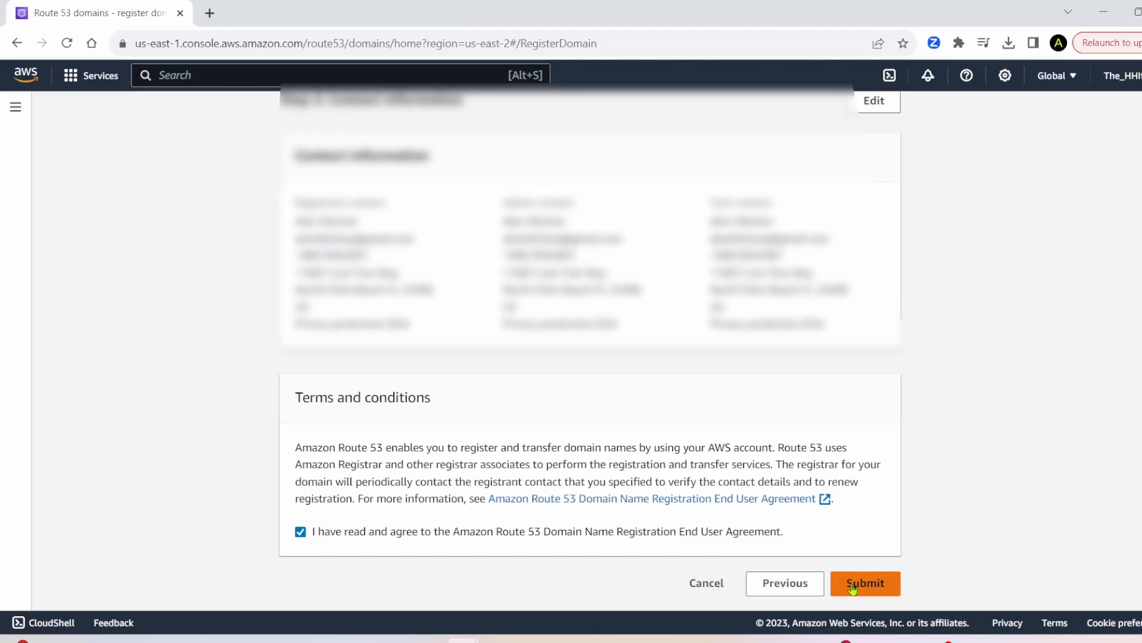
click(869, 584)
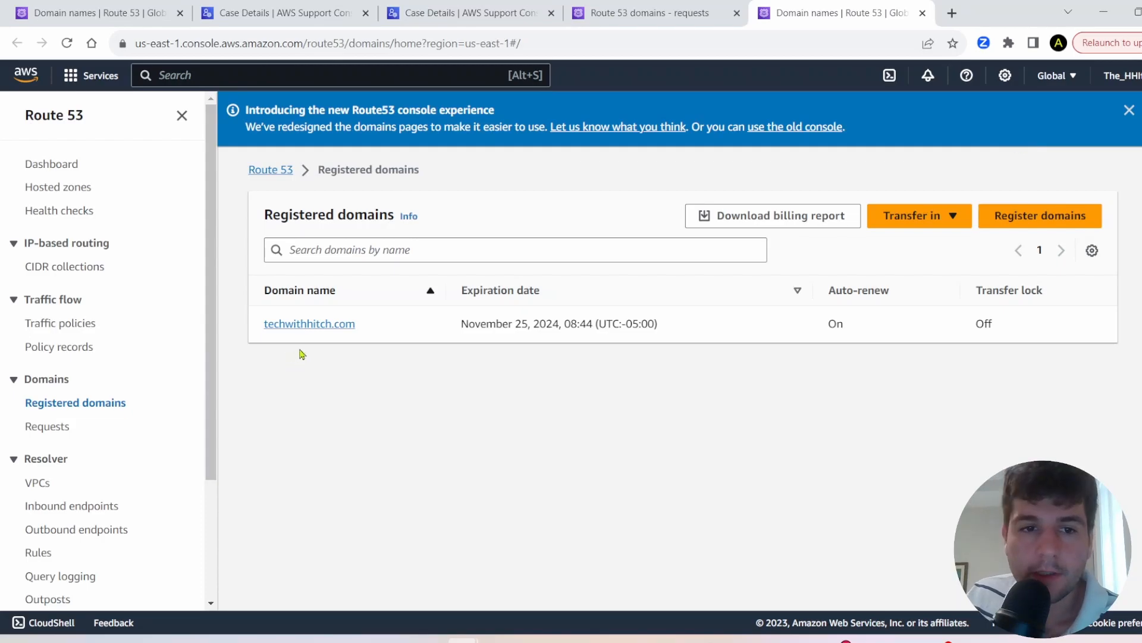
Search the AWS services for s3 and open the S3 bucket list
key(alt+s)
text(s3)
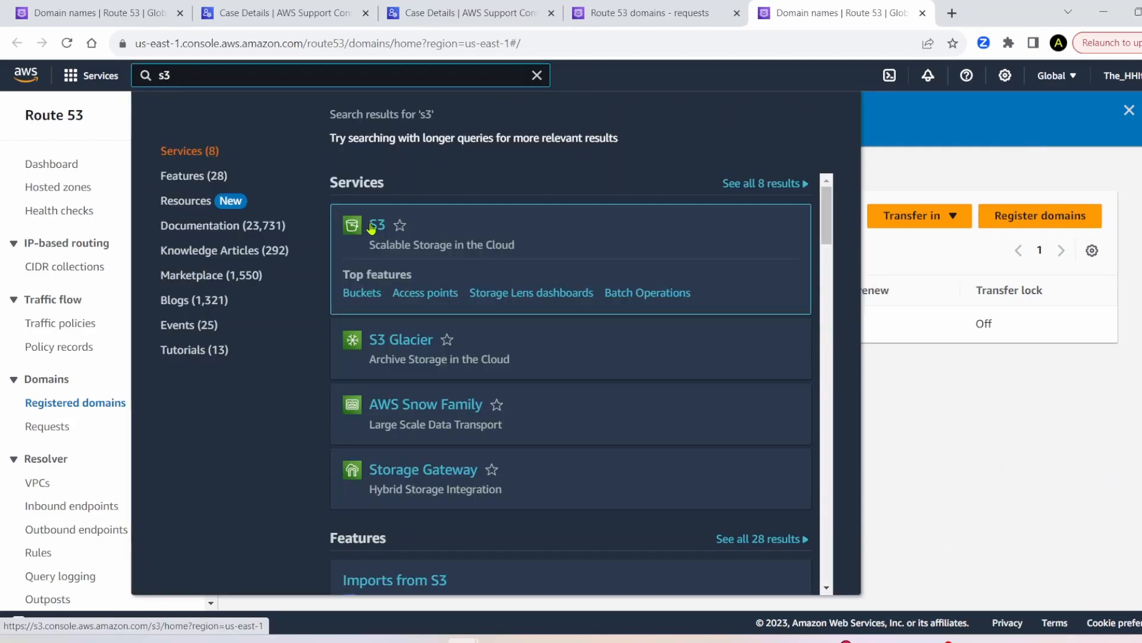
click(372, 228)
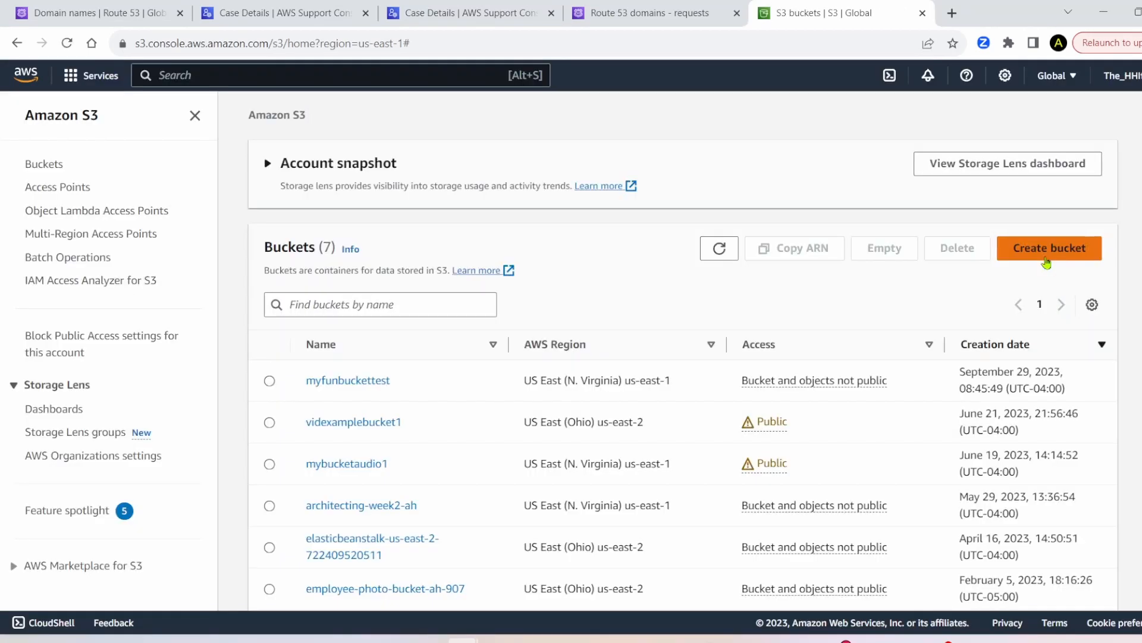
Start a new bucket named techwithhitch.com in the US East (Ohio) us-east-2 region
click(1046, 248)
text(techwithhitch.com)
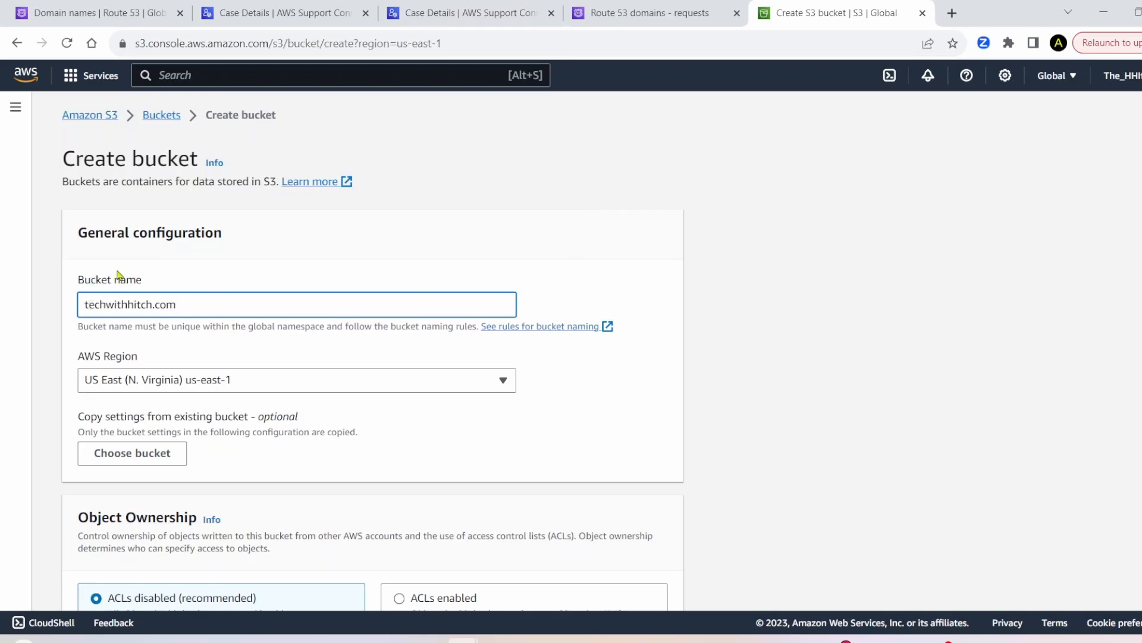
click(185, 343)
scroll(178, 321, down, 3)
click(206, 233)
click(204, 331)
scroll(274, 286, down, 4)
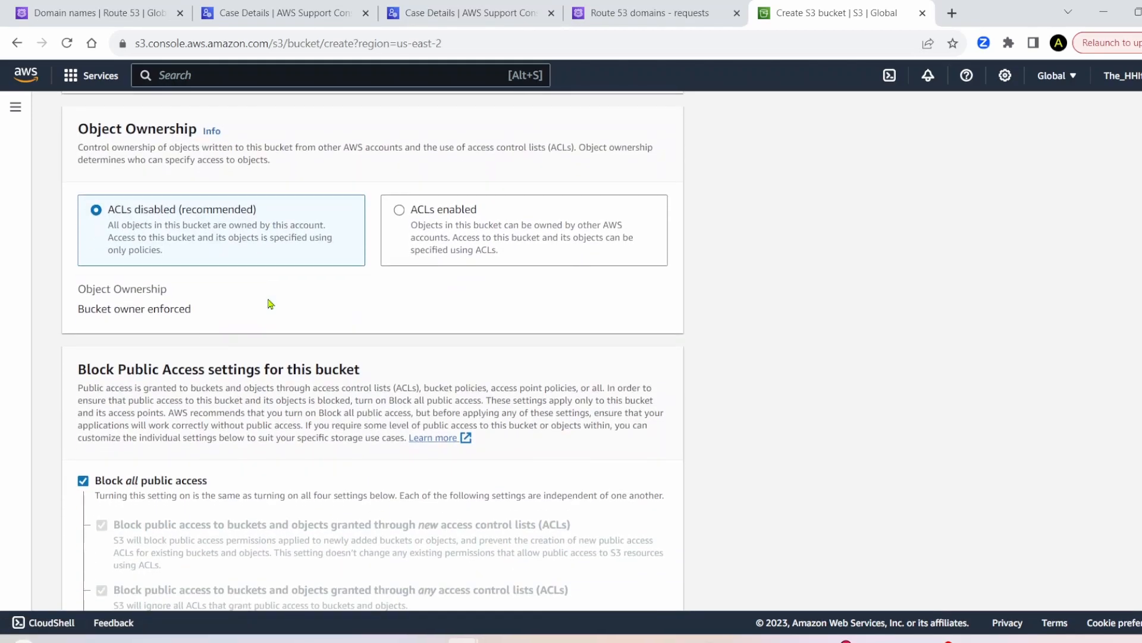
Turn off Block all public access for the bucket and acknowledge that its objects might become public
scroll(153, 319, down, 3)
scroll(149, 407, up, 2)
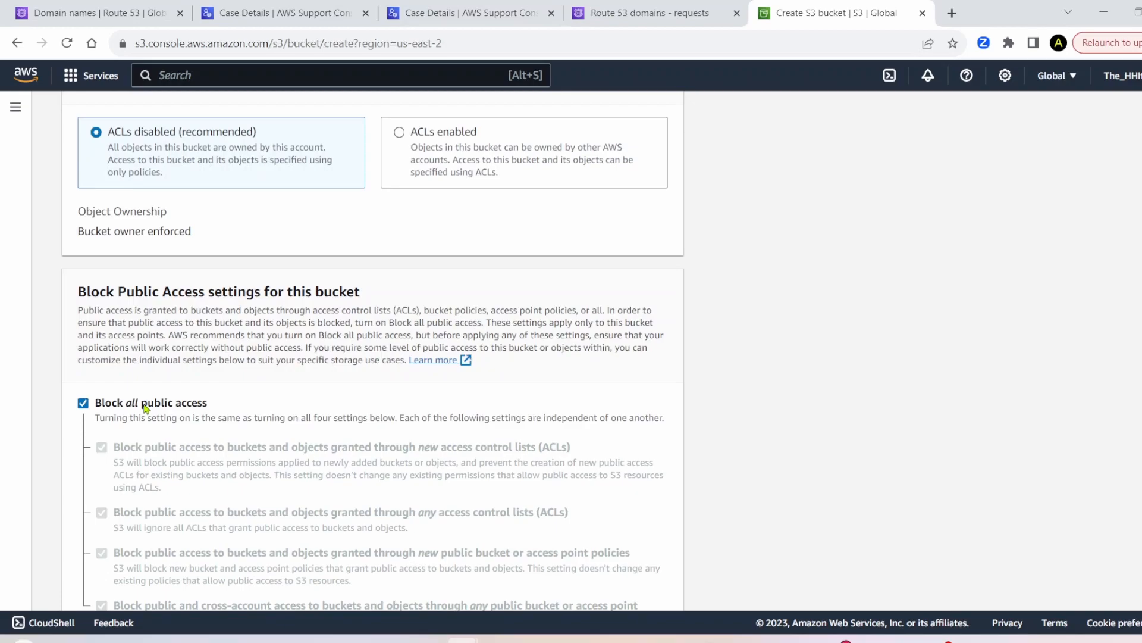
click(144, 407)
scroll(149, 417, down, 5)
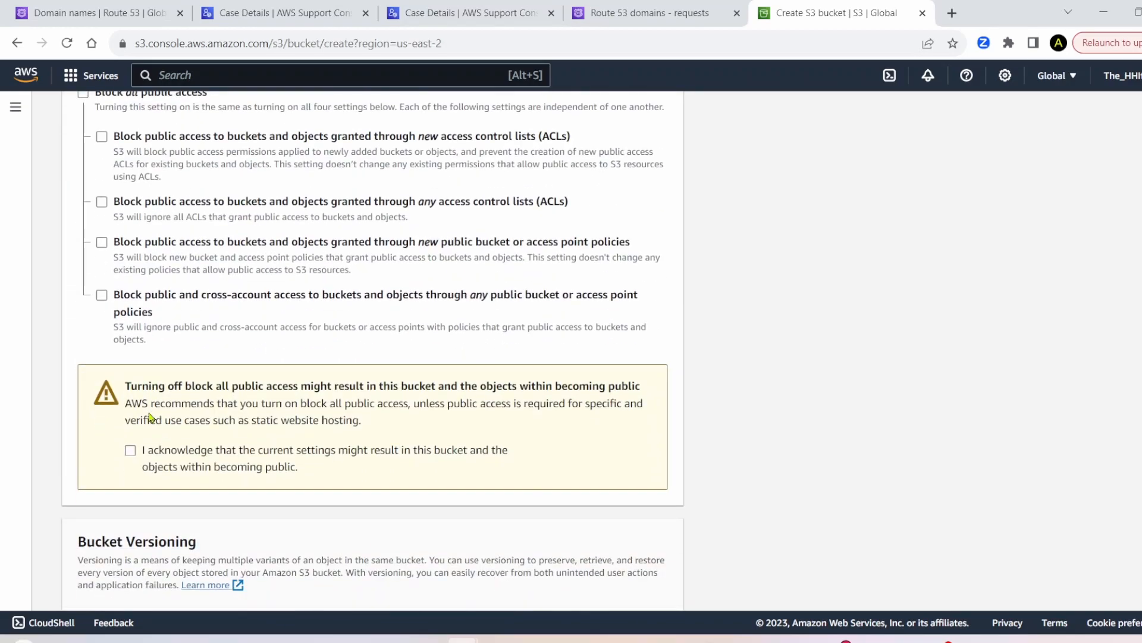
click(131, 450)
scroll(276, 410, down, 5)
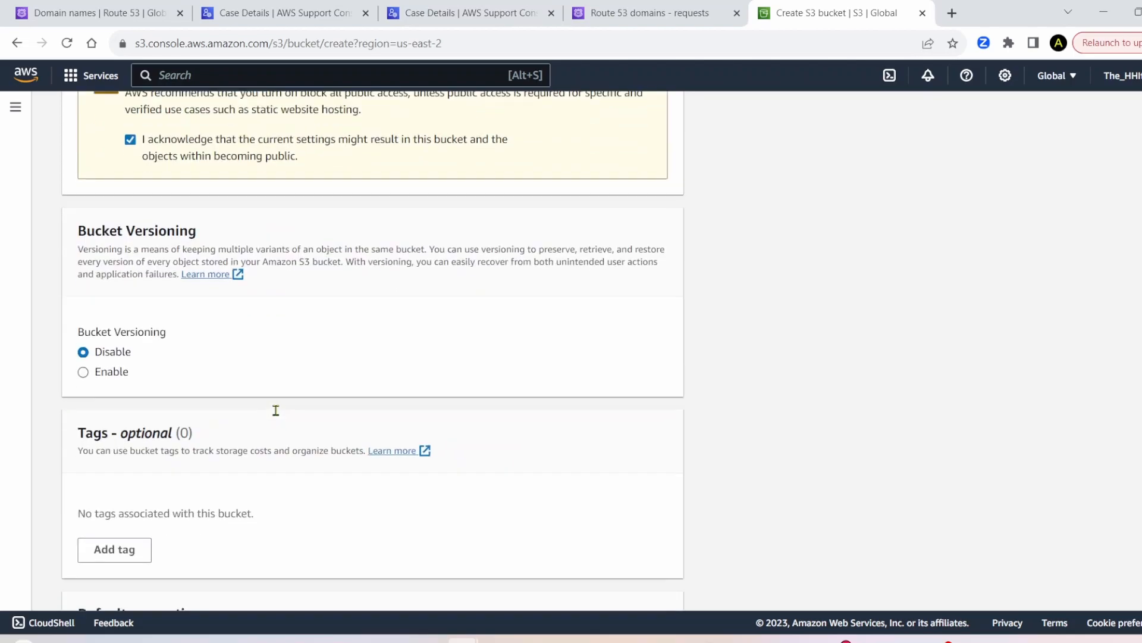
Create the bucket with the default versioning and encryption settings, and open techwithhitch.com from the bucket list
scroll(235, 414, down, 7)
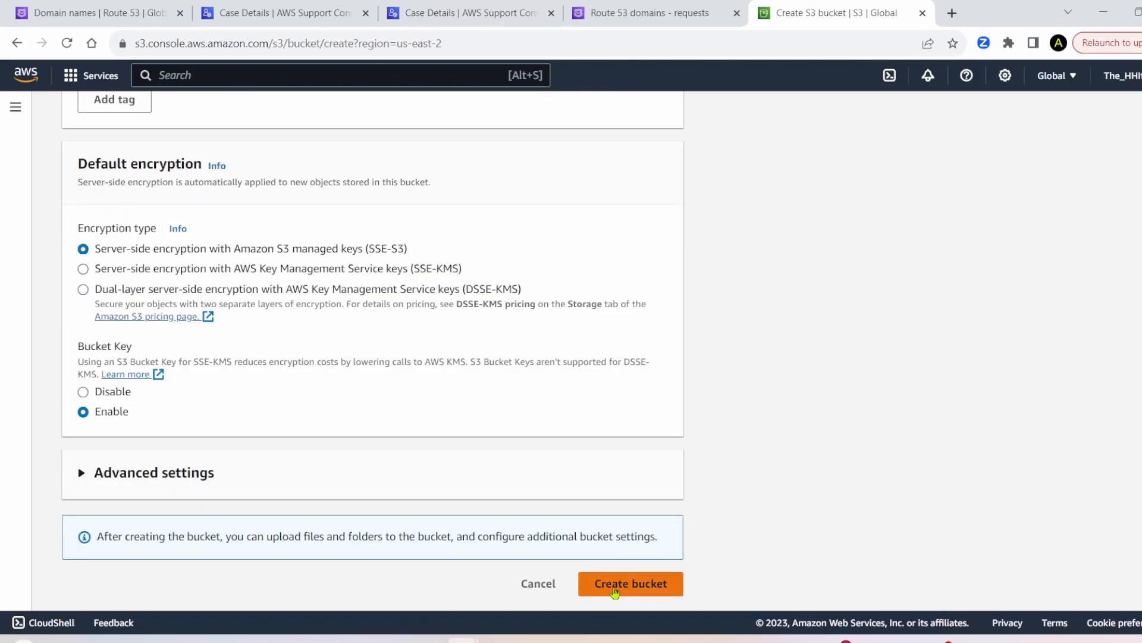
click(615, 588)
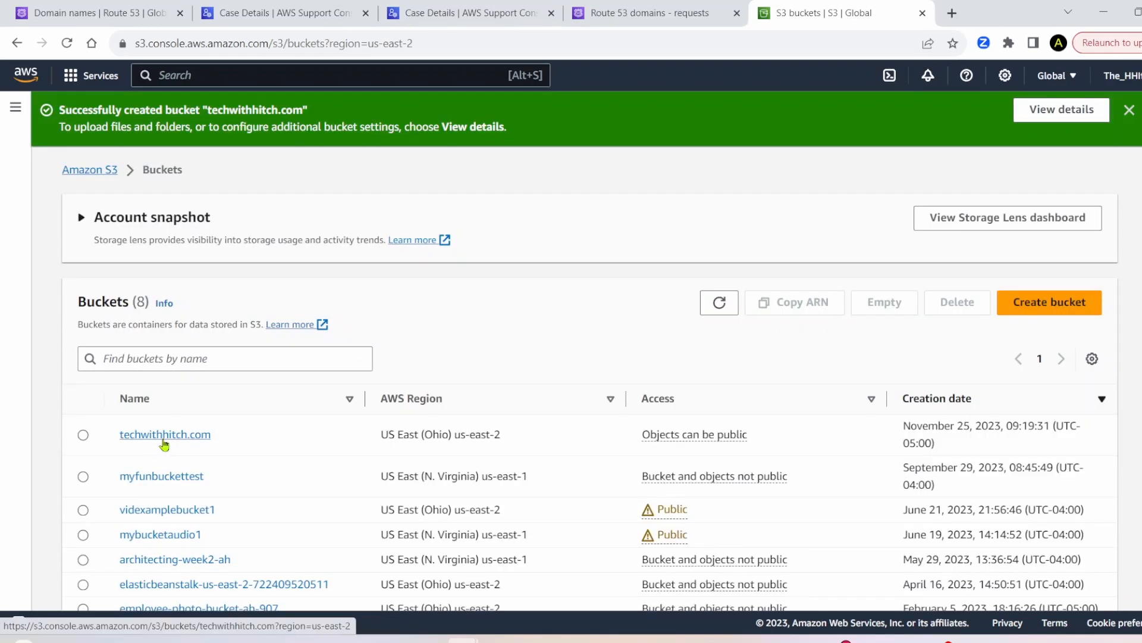
click(164, 443)
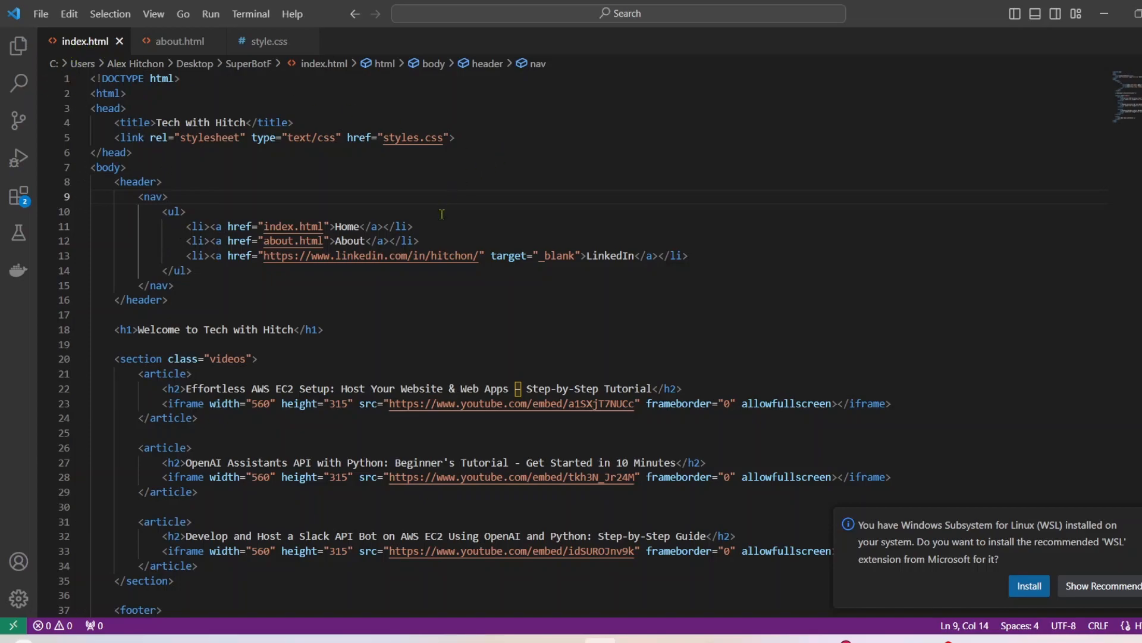
Switch to Visual Studio Code and read through the markup of index.html from the header to the footer
scroll(333, 170, down, 6)
scroll(257, 227, up, 6)
scroll(480, 479, down, 1)
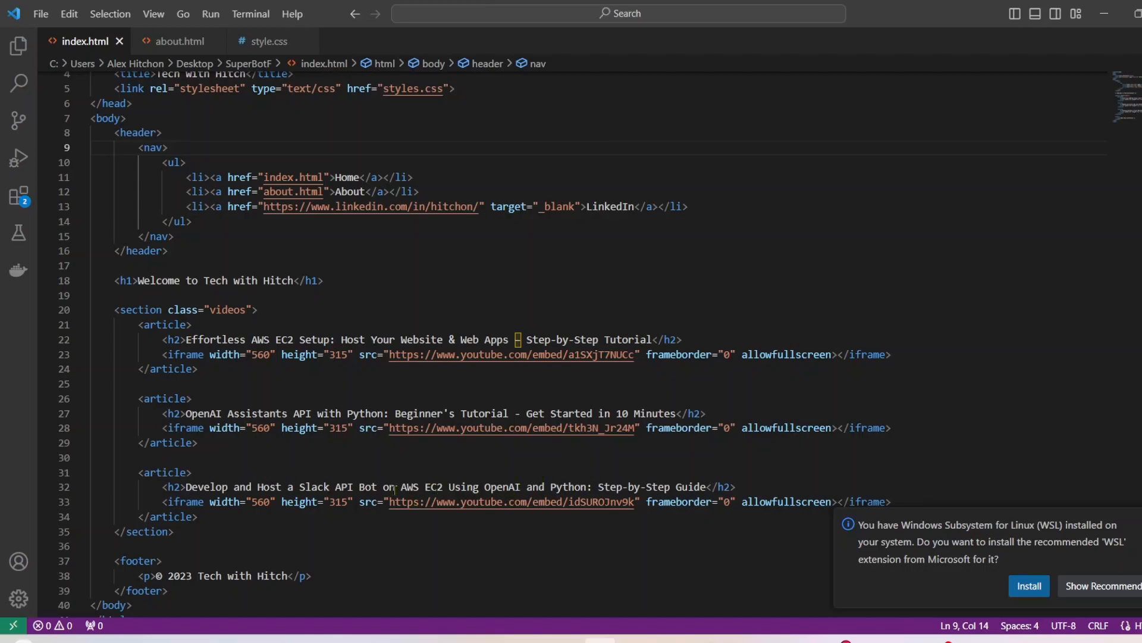
scroll(400, 489, down, 4)
scroll(322, 473, up, 2)
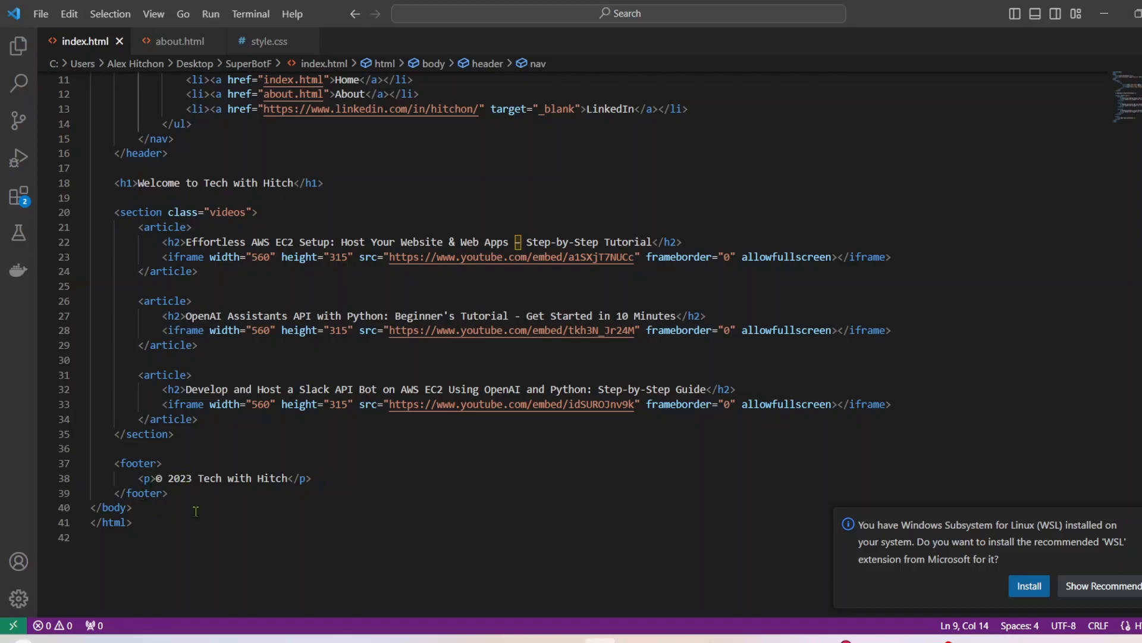
scroll(222, 490, up, 3)
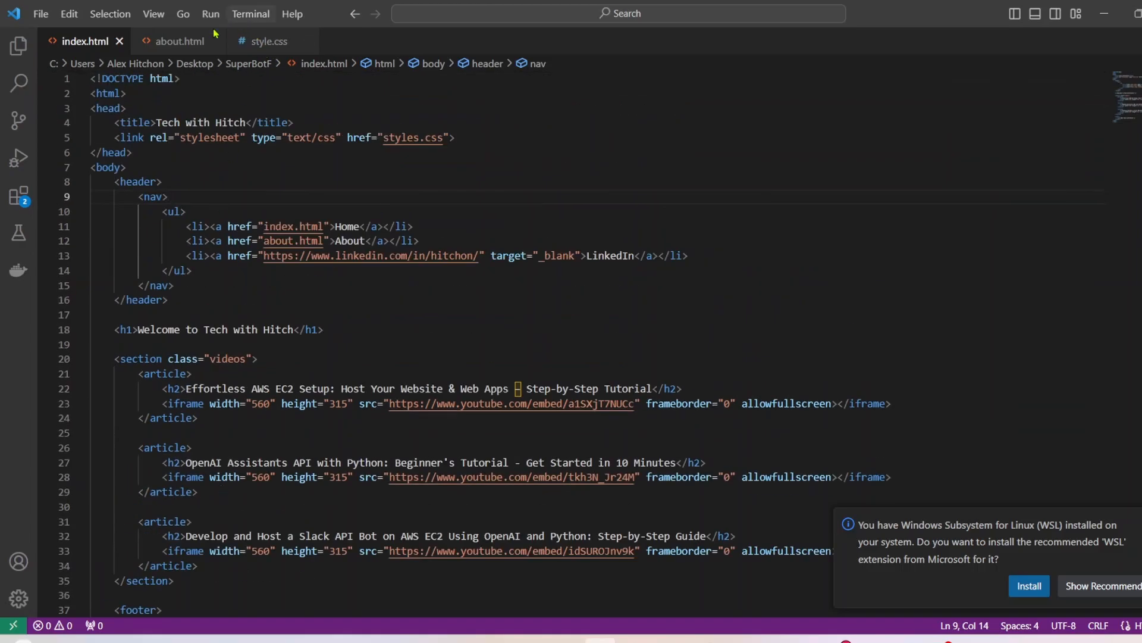
Examine the content of about.html and the style rules in style.css
click(182, 42)
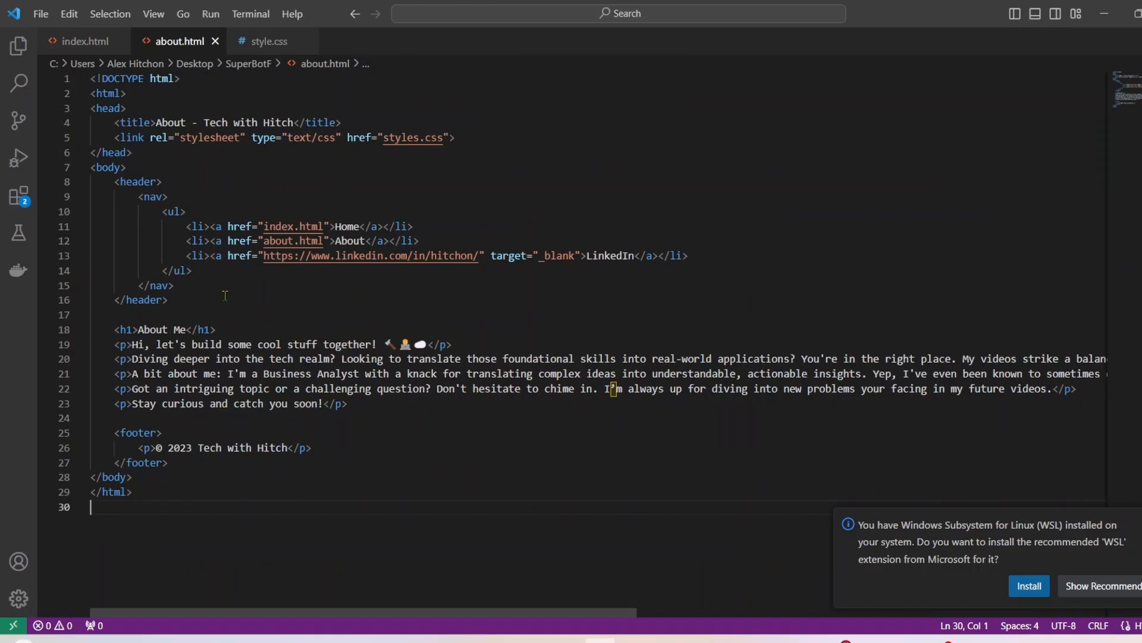
click(271, 43)
scroll(281, 243, down, 12)
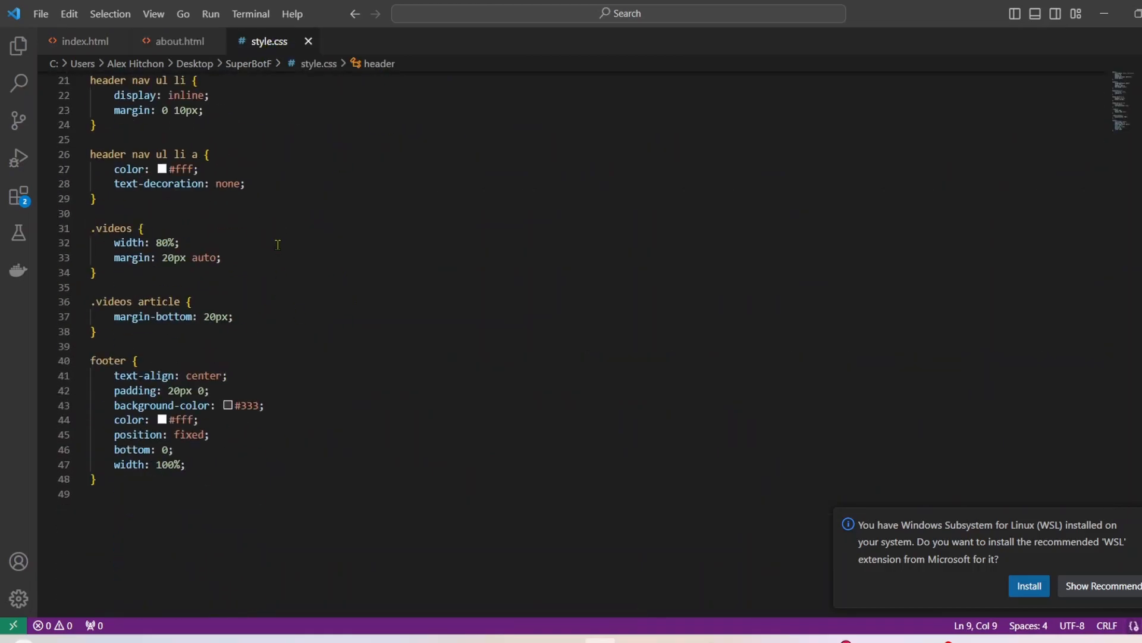
scroll(299, 256, up, 7)
scroll(299, 256, up, 6)
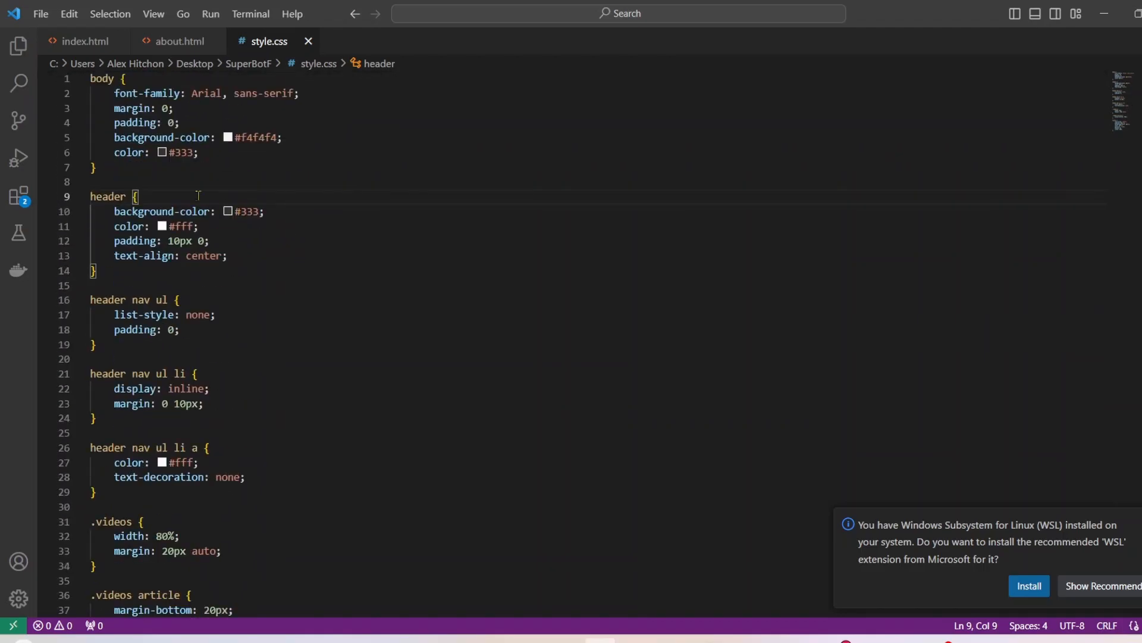
Return to index.html and examine its navigation links and embedded video iframes
click(97, 42)
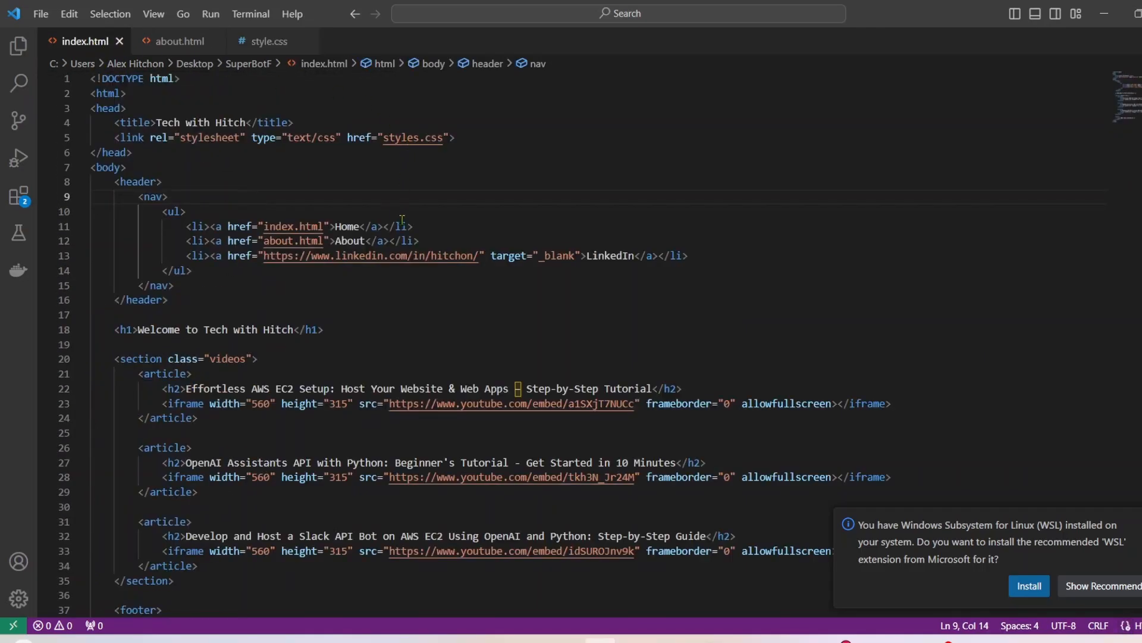
scroll(399, 225, down, 2)
scroll(400, 225, up, 2)
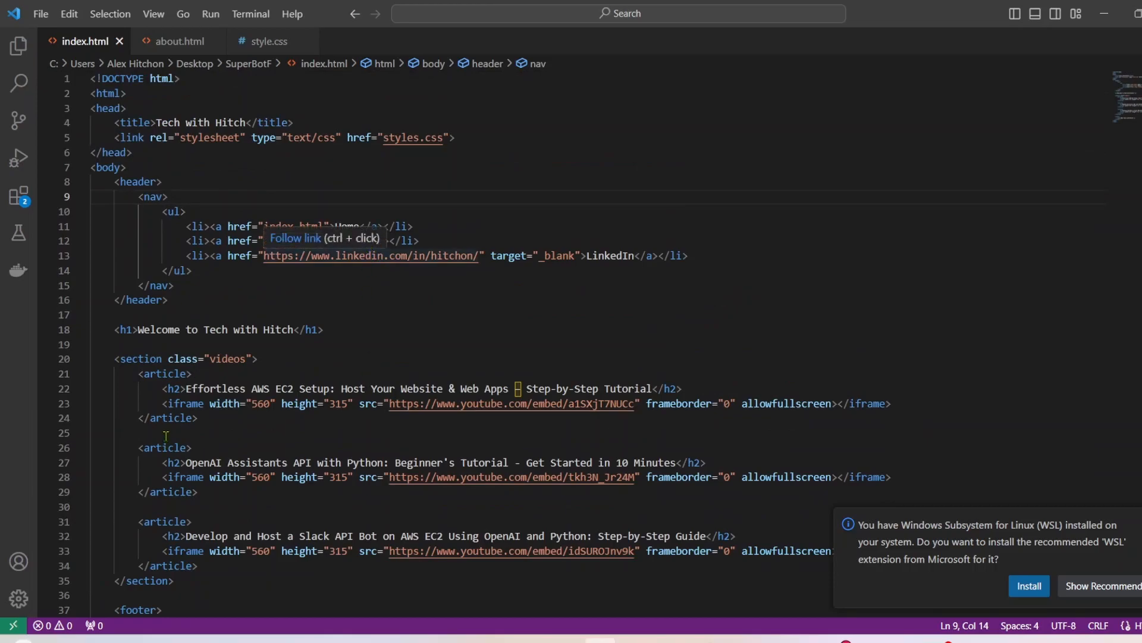
mouse_move(177, 405)
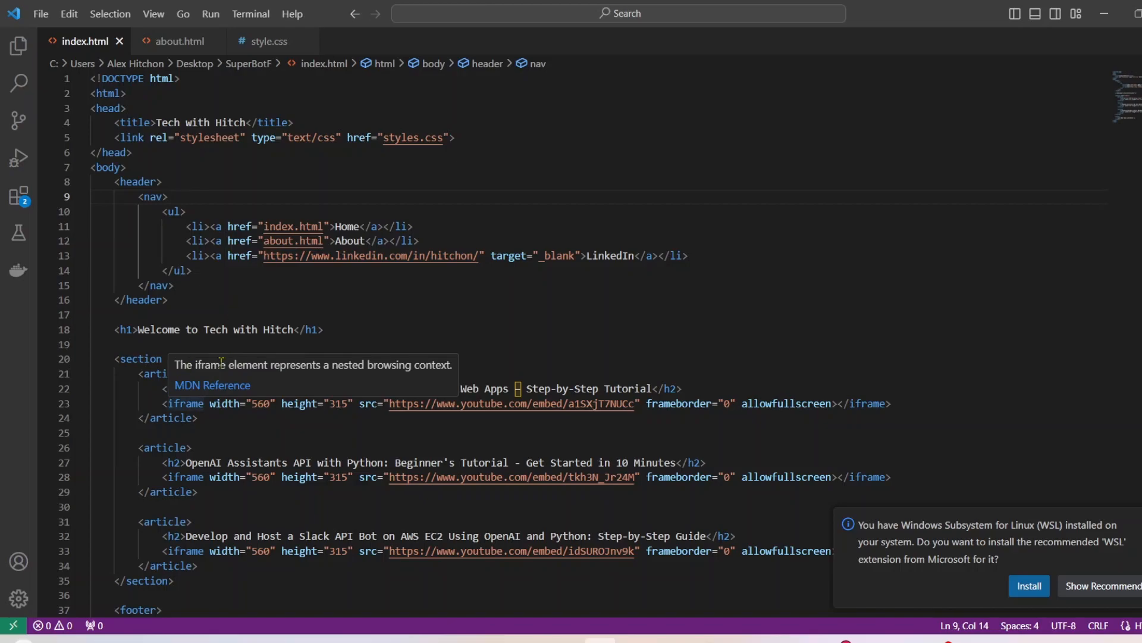
scroll(245, 315, down, 5)
scroll(239, 322, up, 5)
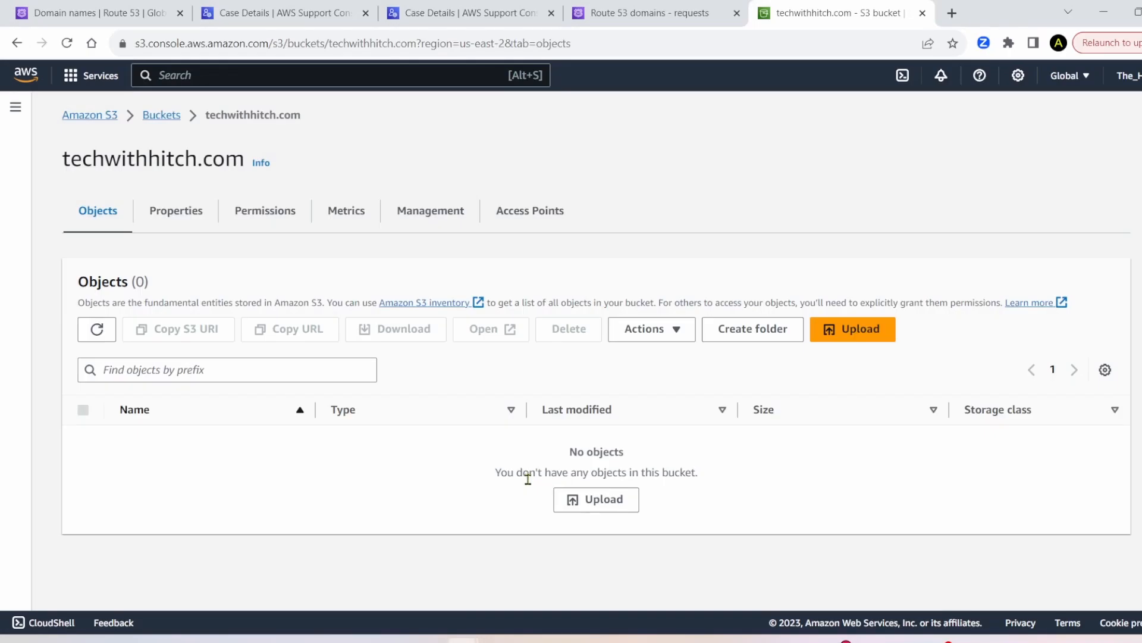
Upload index.html, about.html and style.css from the SuperBotF folder to the techwithhitch.com bucket and return to its object list
click(580, 512)
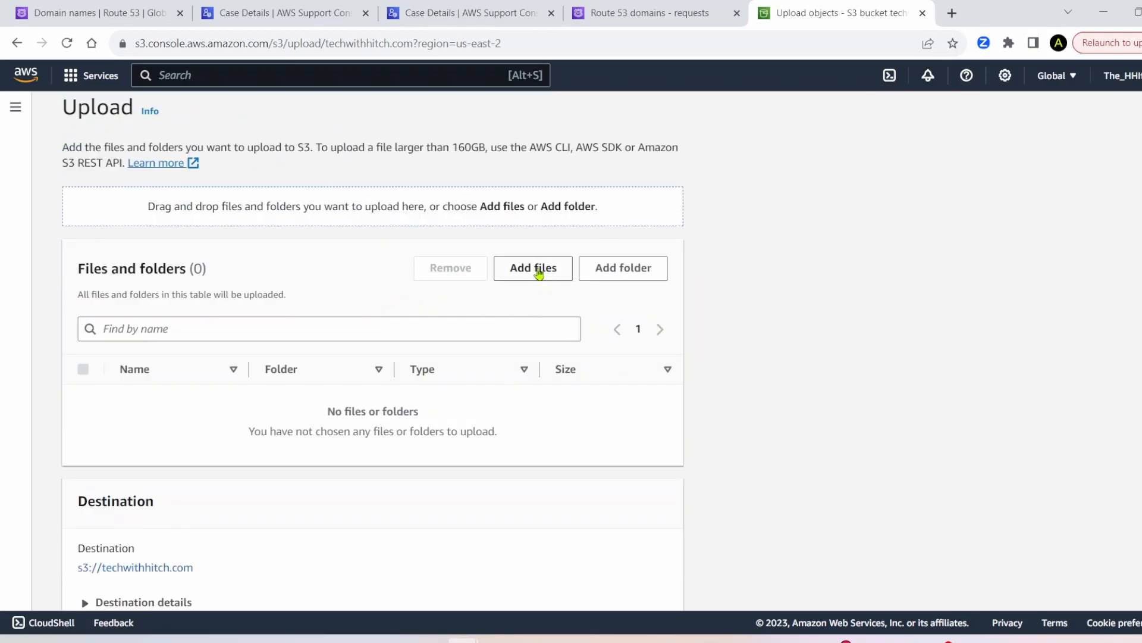
click(540, 273)
click(180, 367)
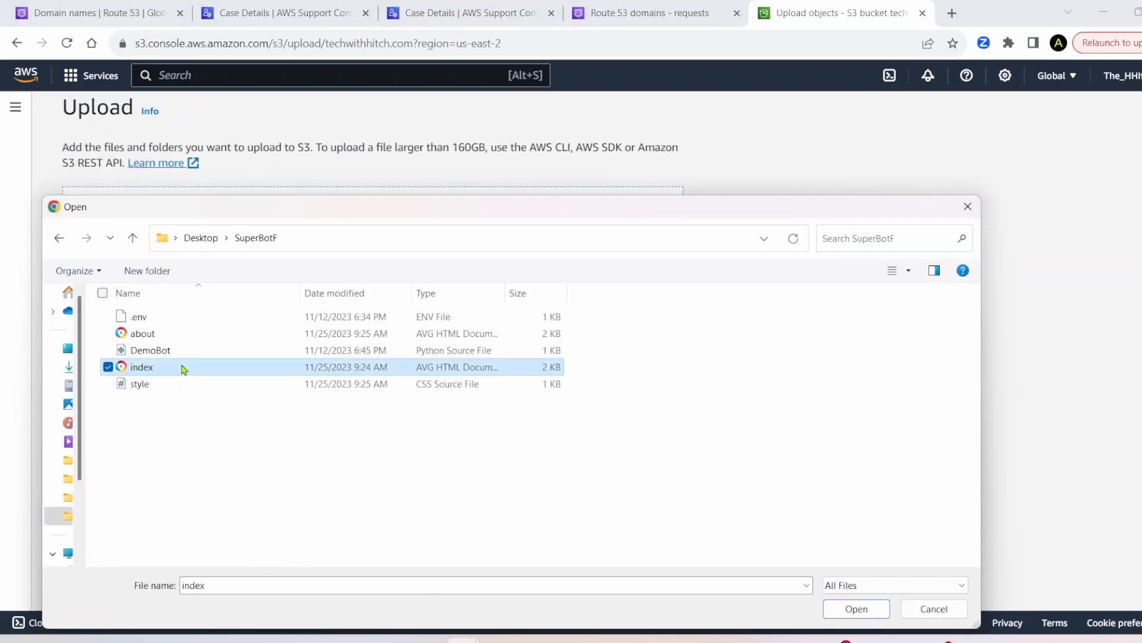
ctrl+click(182, 339)
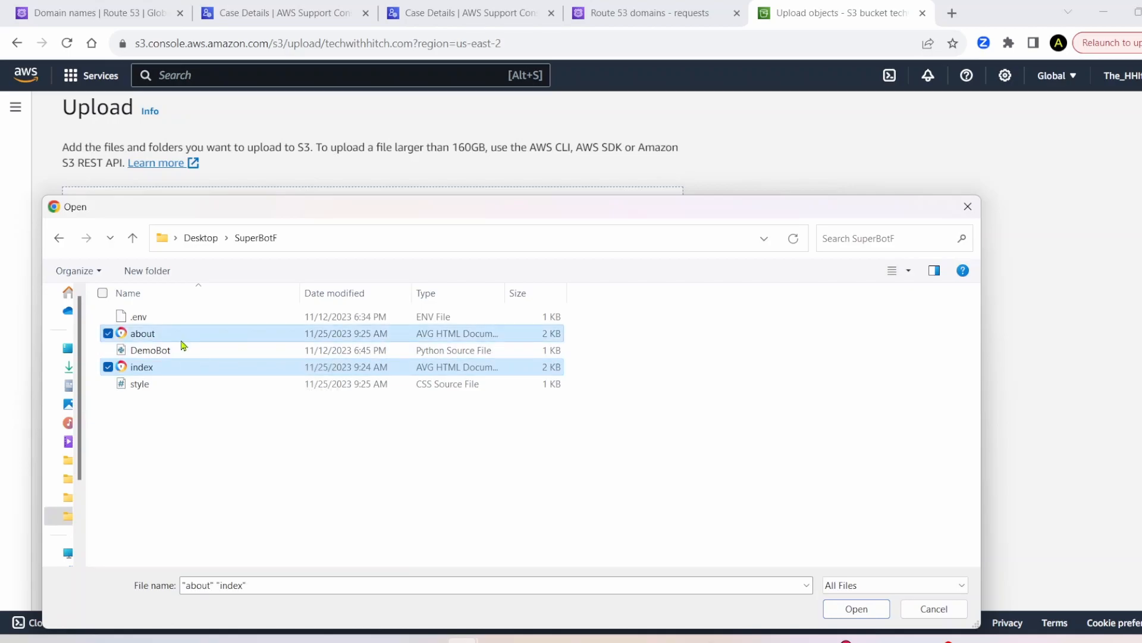
ctrl+click(175, 390)
click(845, 613)
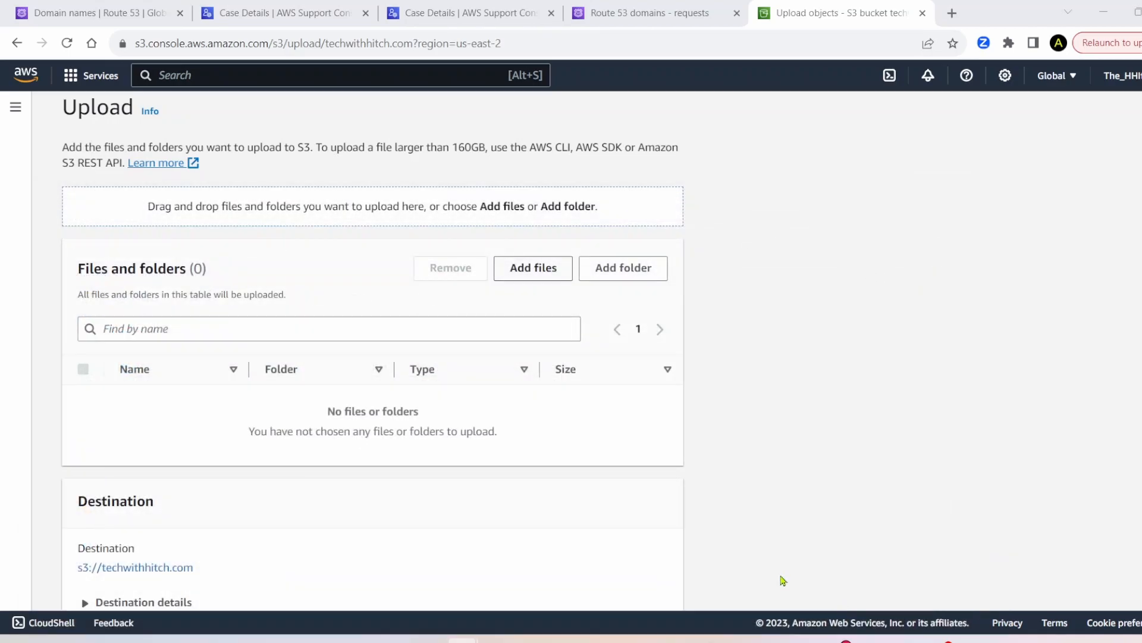
scroll(271, 470, down, 3)
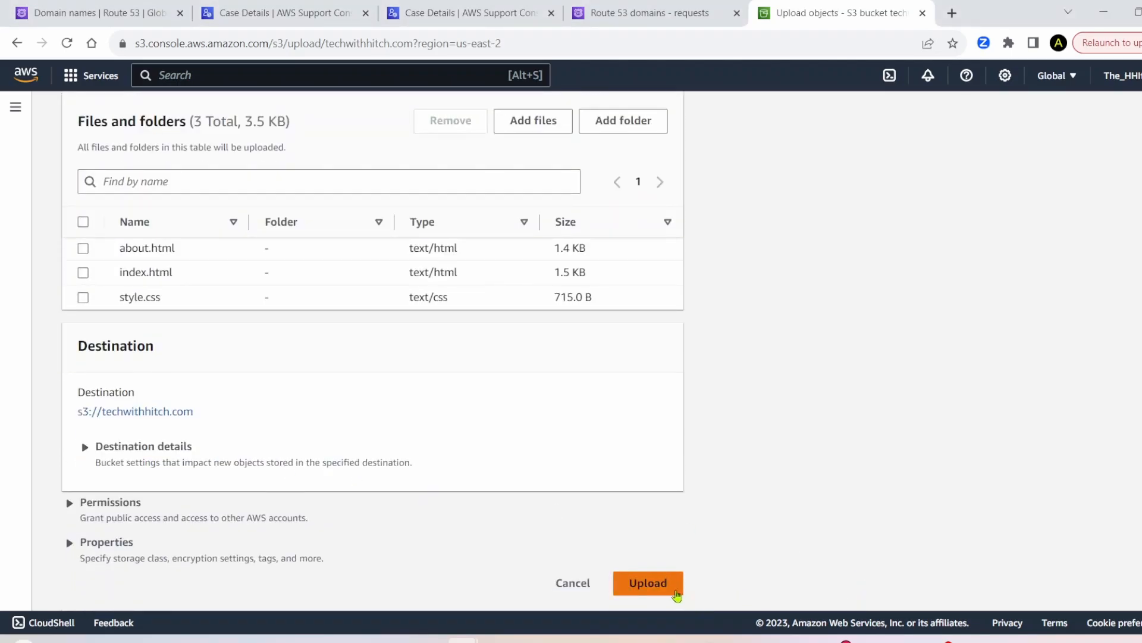
click(674, 591)
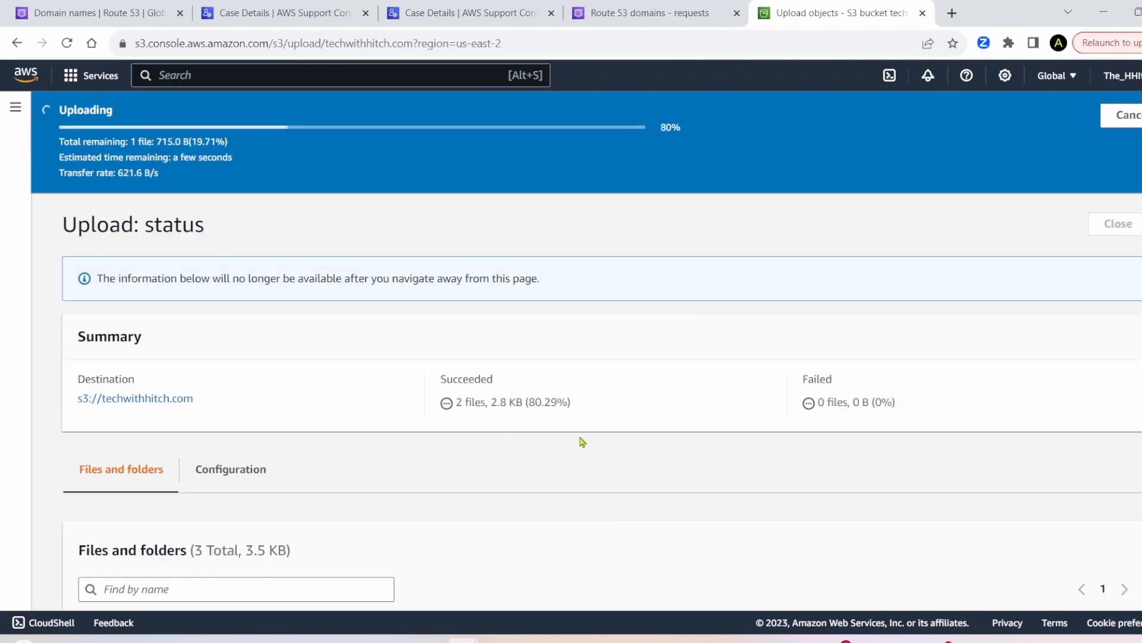
click(111, 362)
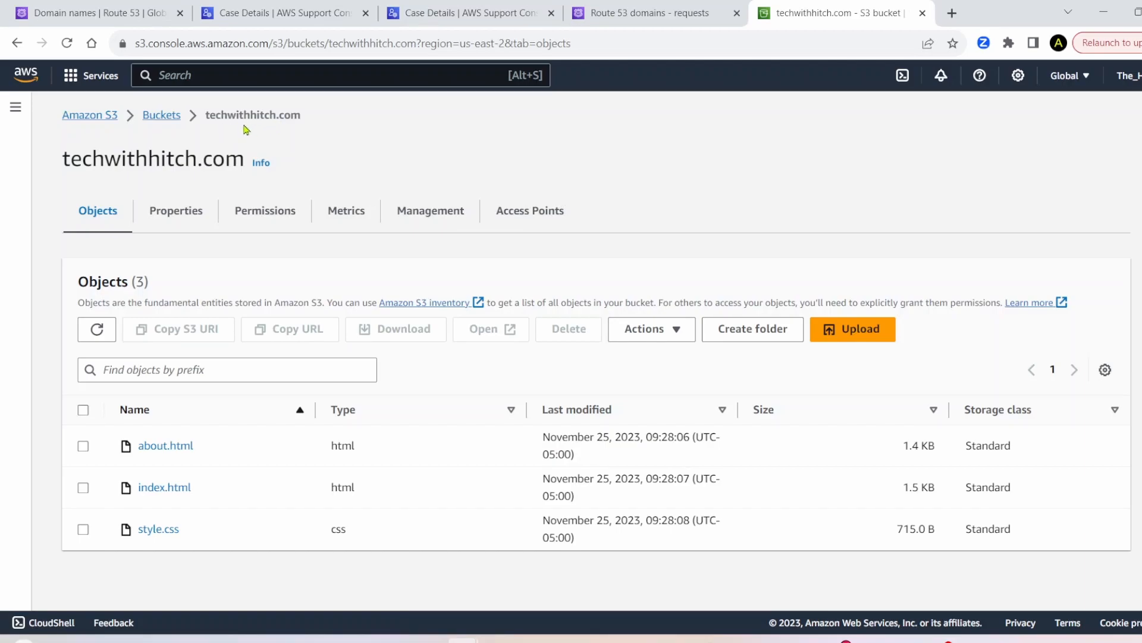
Enable static website hosting on the techwithhitch.com bucket with index.html as the index document, and save the change
click(164, 213)
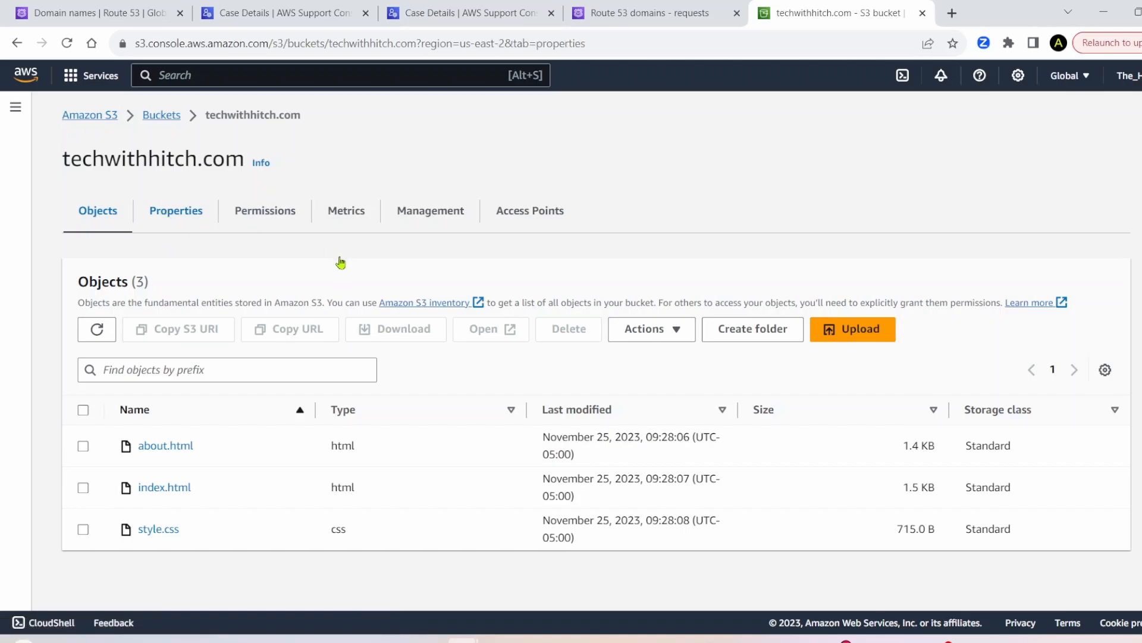
scroll(333, 268, down, 15)
scroll(324, 288, down, 8)
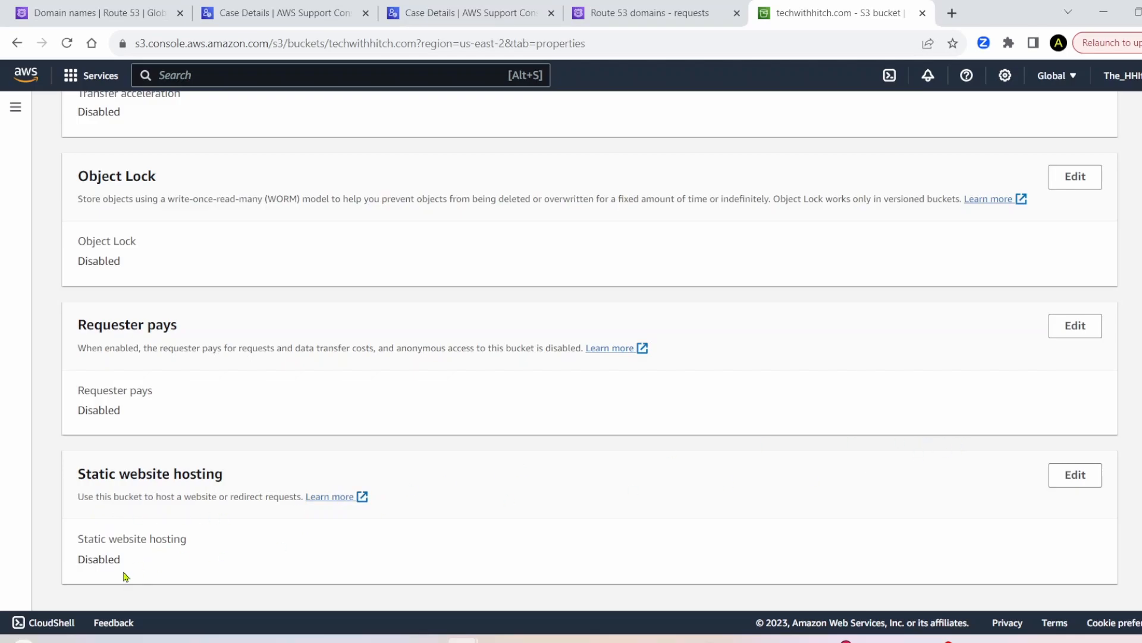
click(1060, 476)
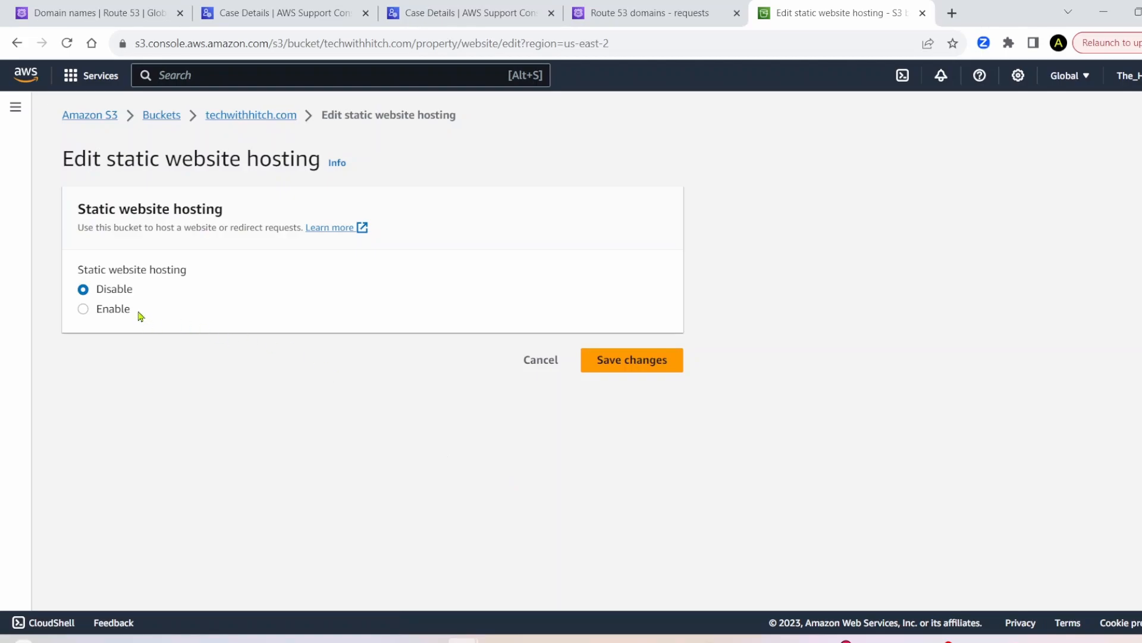
click(115, 314)
scroll(282, 302, down, 2)
click(416, 407)
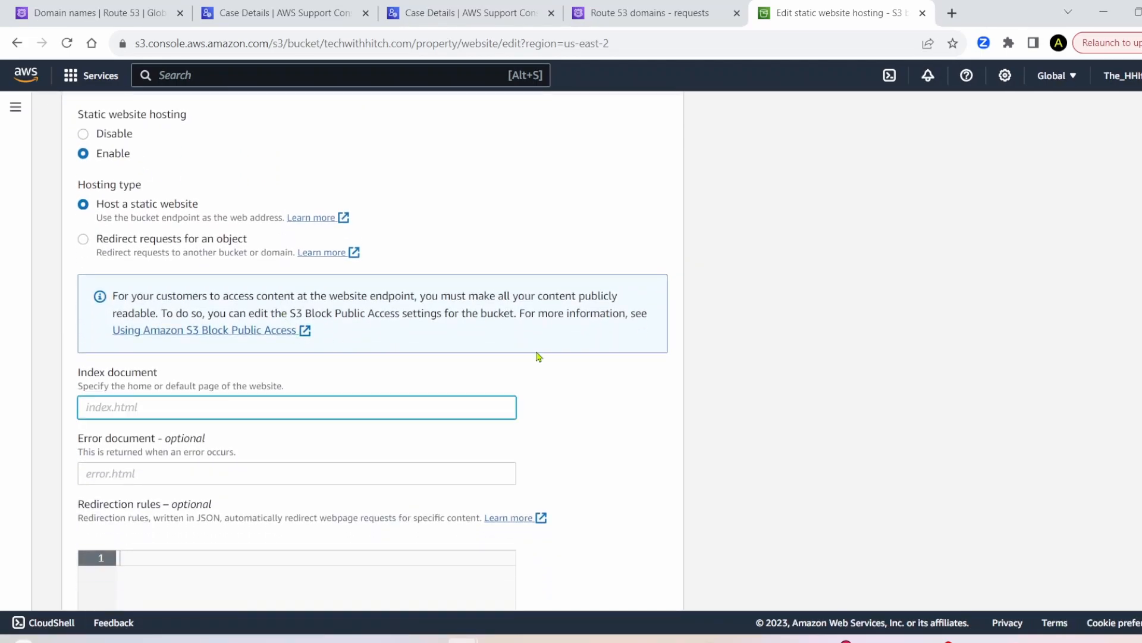
text(i)
click(770, 433)
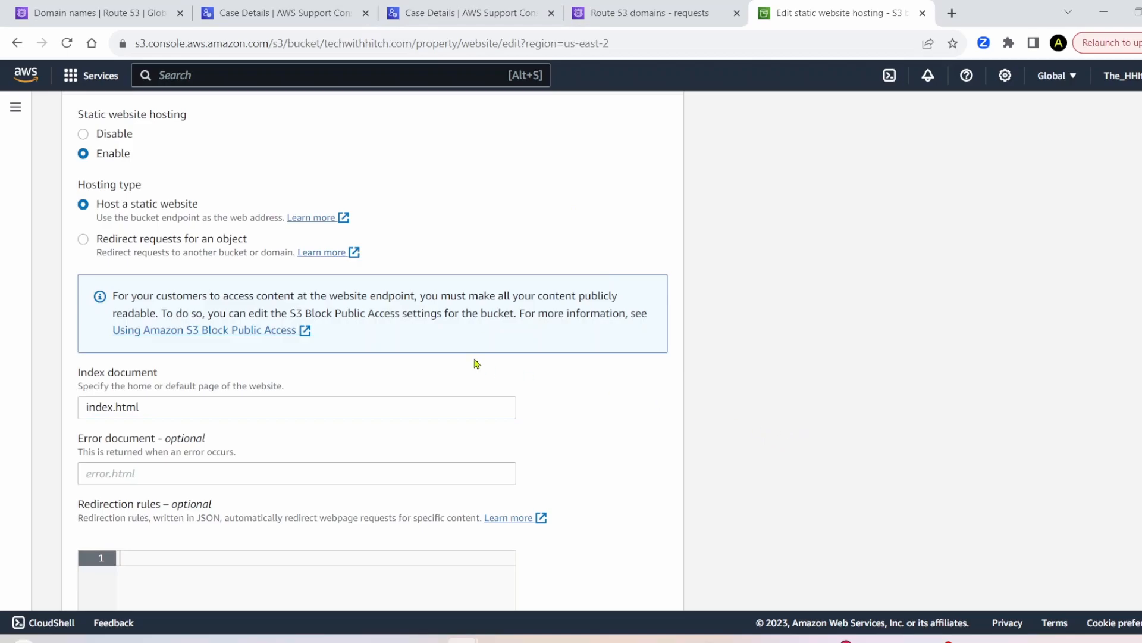
scroll(485, 367, down, 2)
scroll(485, 367, up, 1)
scroll(462, 365, down, 5)
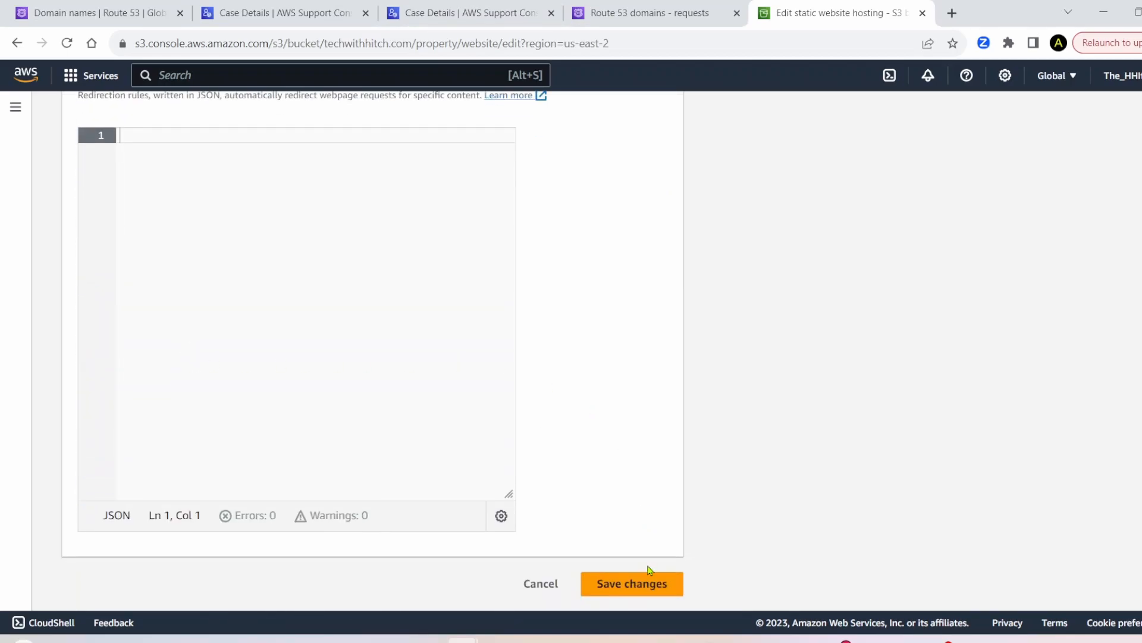
click(641, 595)
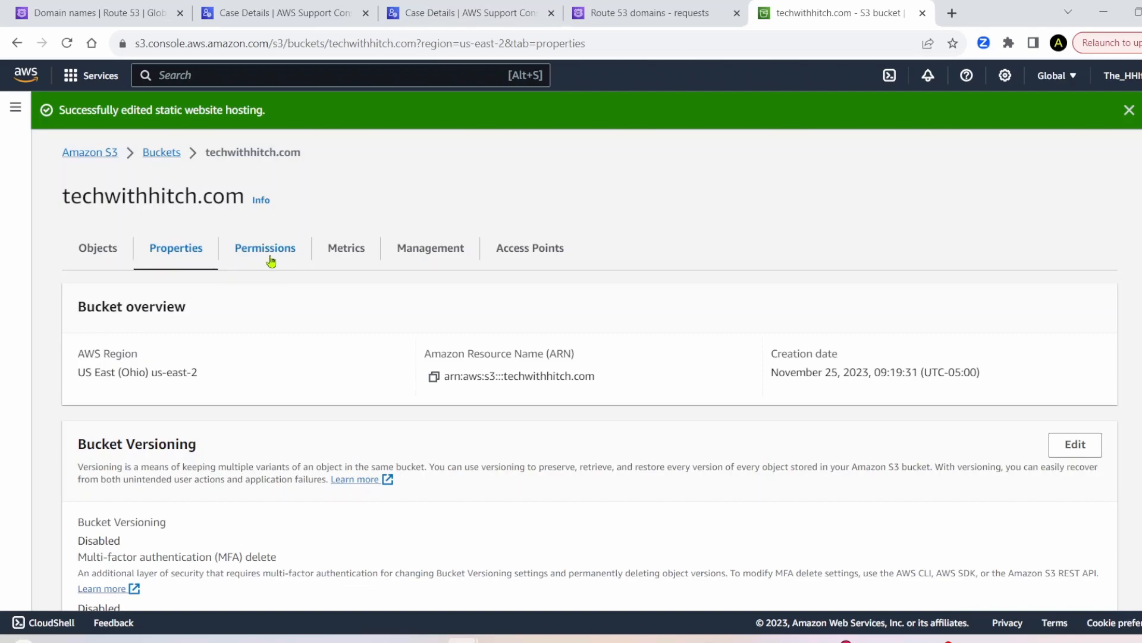
Enter a bucket policy with statement PublicReadGetObject allowing everyone s3:GetObject on arn:aws:s3:::techwithhitch.com/*
click(270, 261)
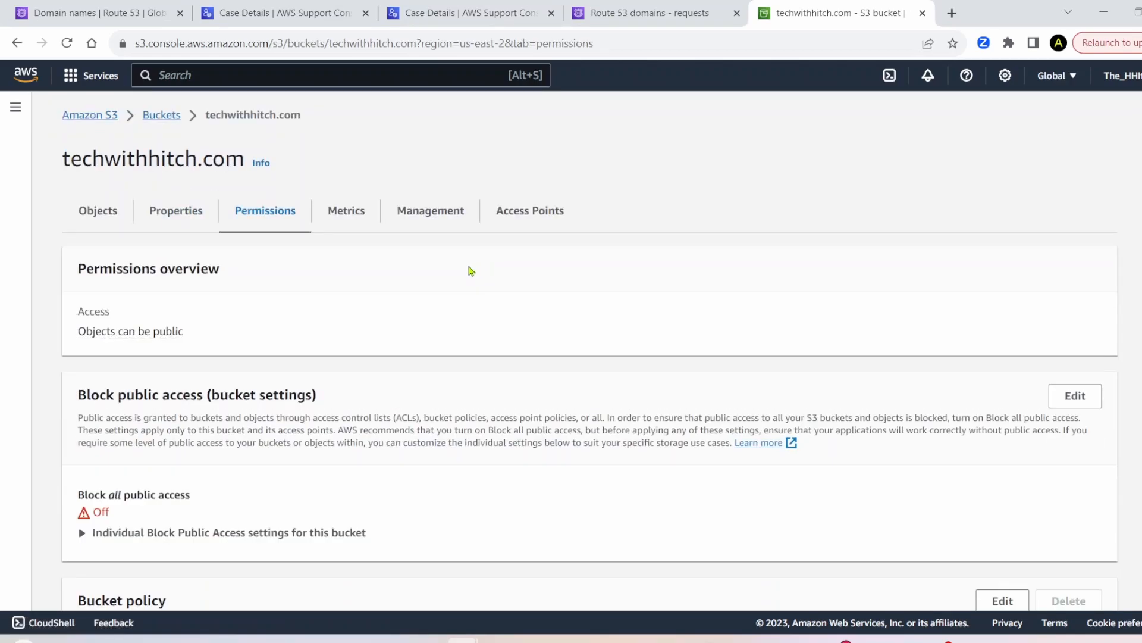
scroll(411, 300, down, 6)
scroll(645, 294, down, 2)
scroll(645, 293, up, 2)
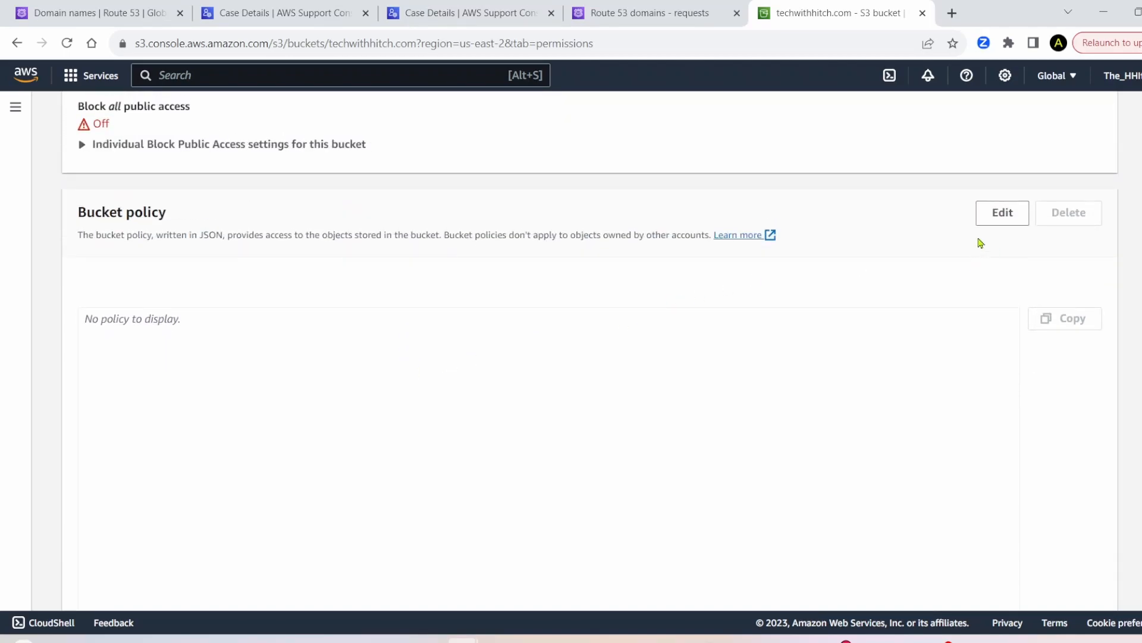
click(1003, 213)
scroll(169, 355, down, 2)
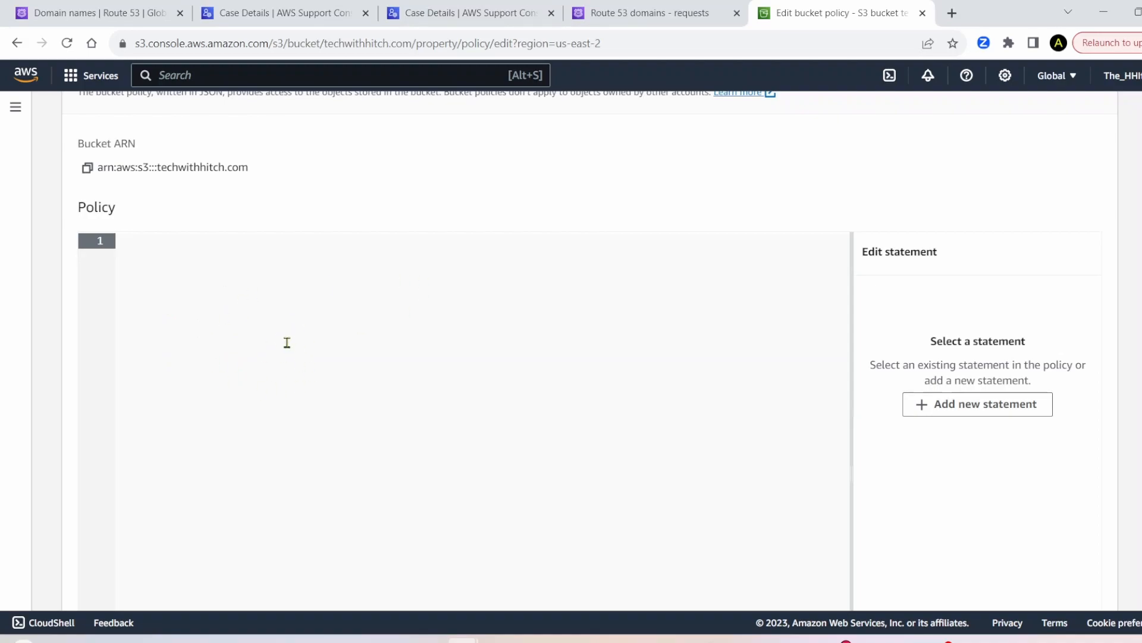
text({     "Version": "2012-10-17",     "Statement": [         {             "Sid": "PublicReadGetObject",             "Effect": "Allow",             "Principal": "*",             "Action": "s3:GetObject",             "Resource": "arn:aws:s3:::techwithhitch.com/*"         }     ] })
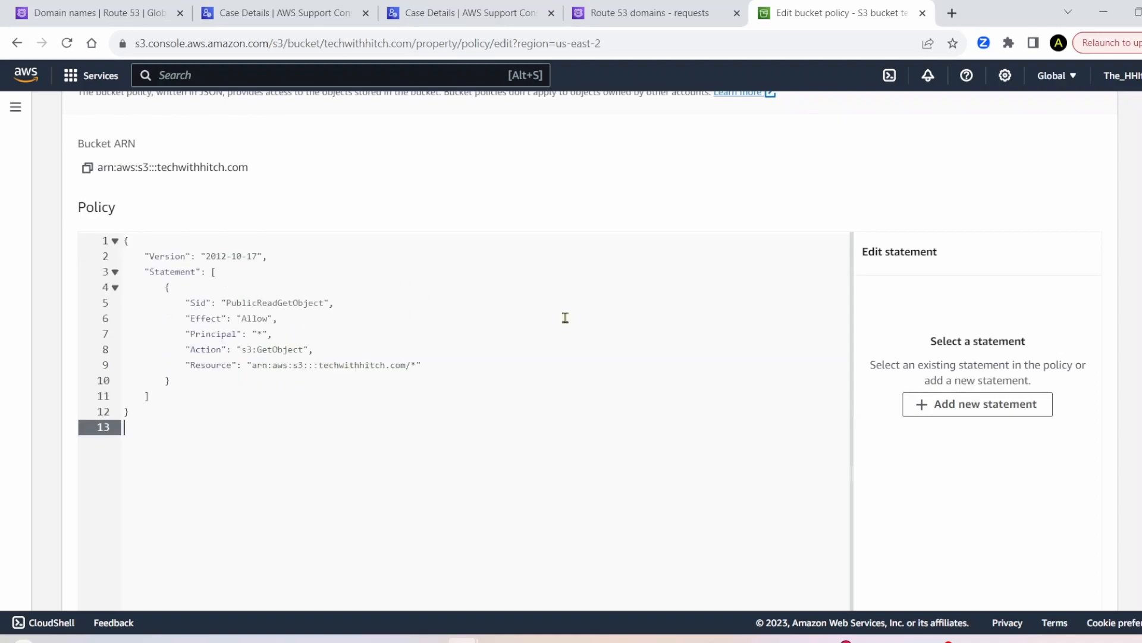
drag(320, 365, 403, 365)
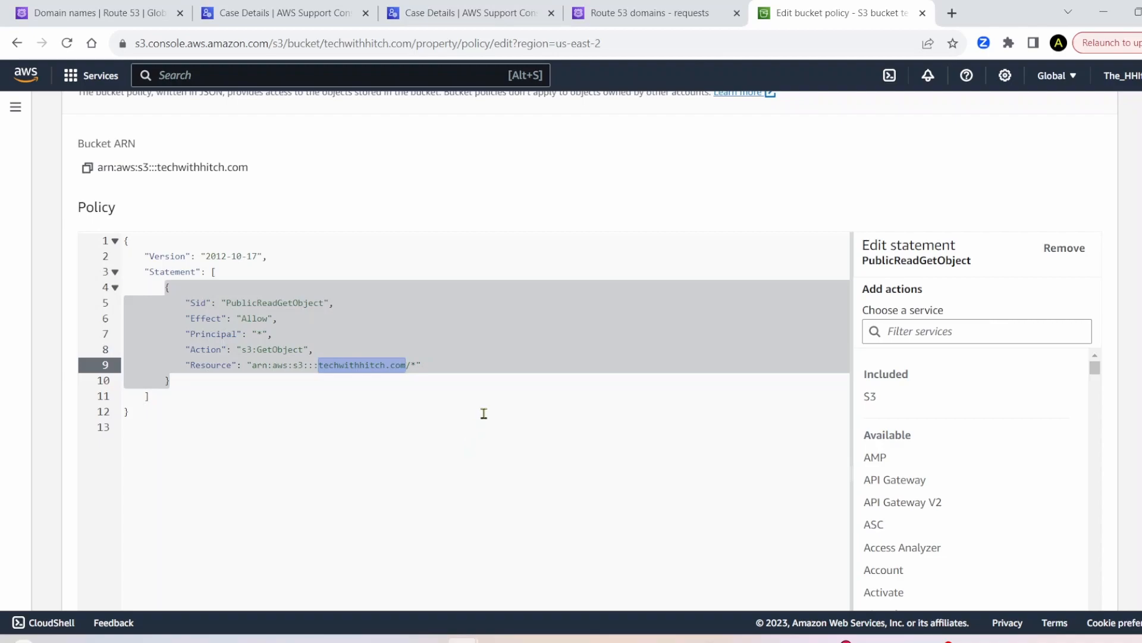
key(BackSpace)
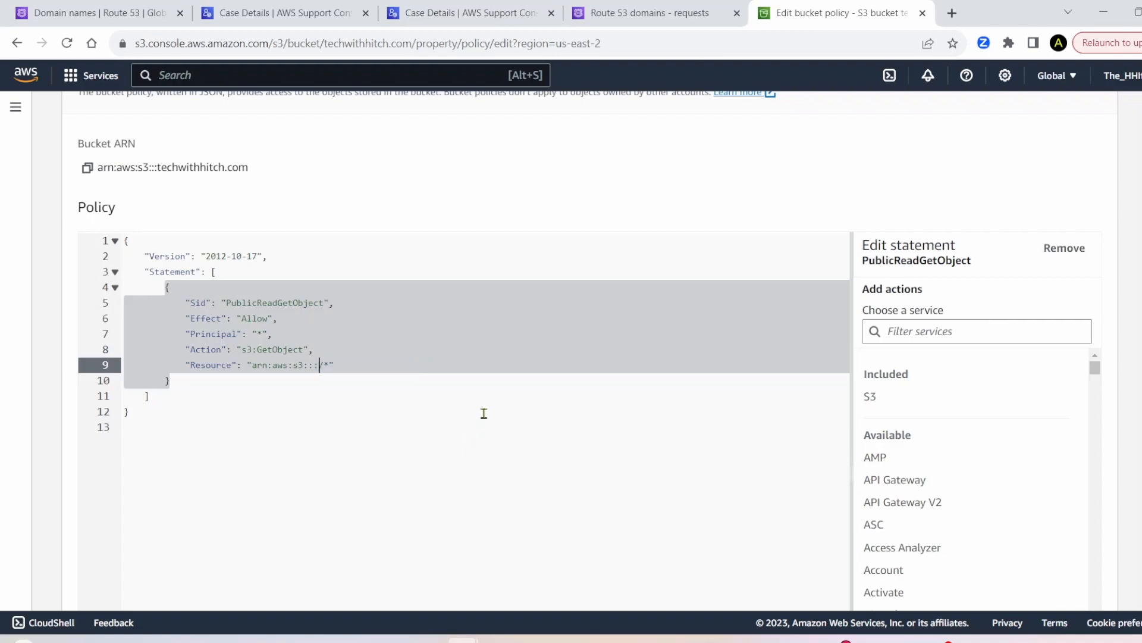
text(YOUR)
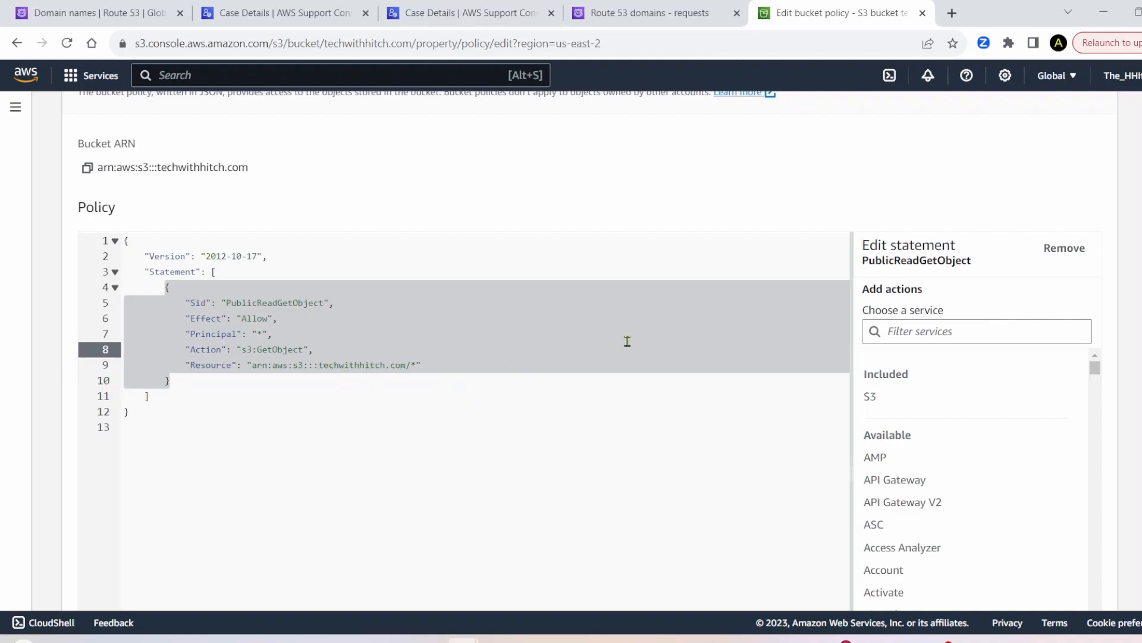
drag(319, 366, 404, 367)
click(343, 443)
Save the public-read bucket policy for techwithhitch.com
scroll(344, 443, down, 4)
scroll(343, 443, up, 5)
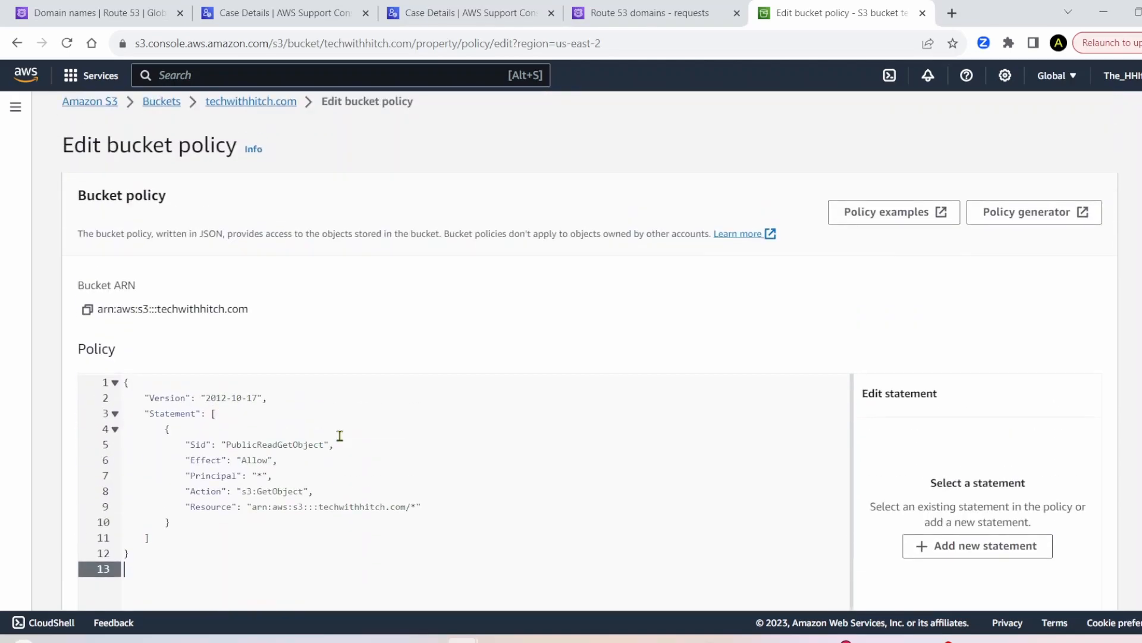
scroll(340, 435, down, 5)
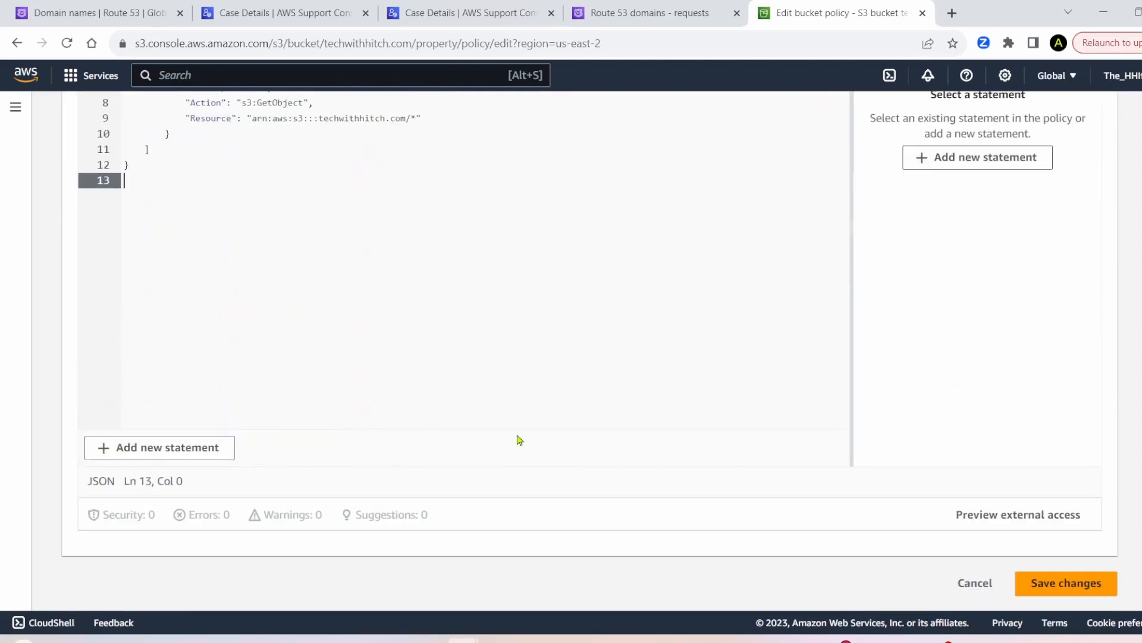
click(1062, 591)
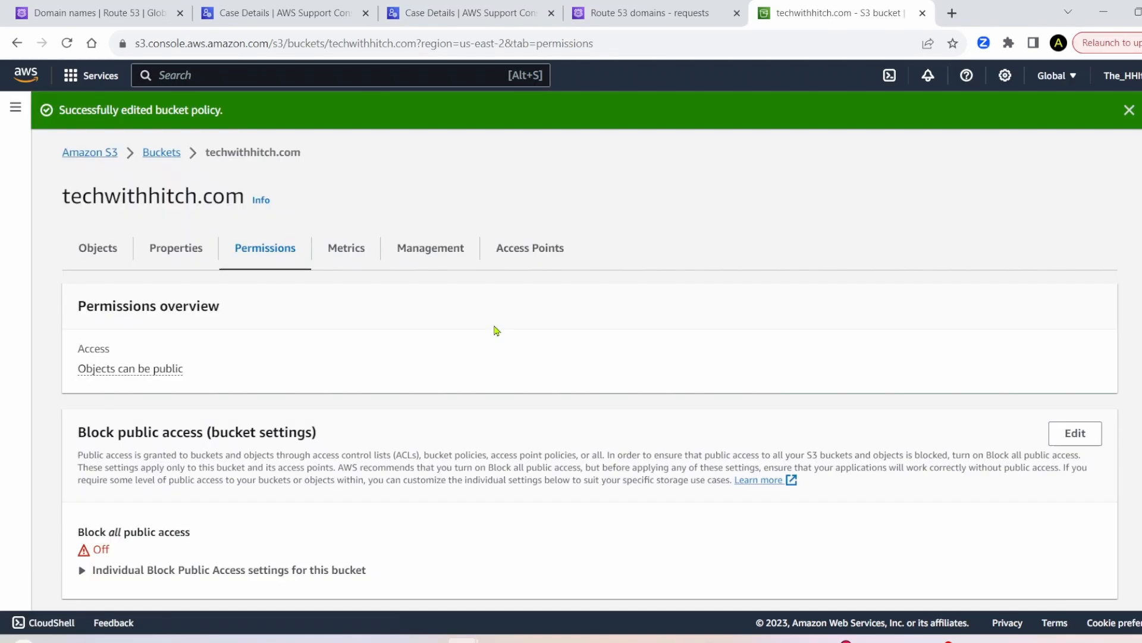
Open the index.html object from the bucket as a web page and look through its embedded videos down to the footer
click(109, 260)
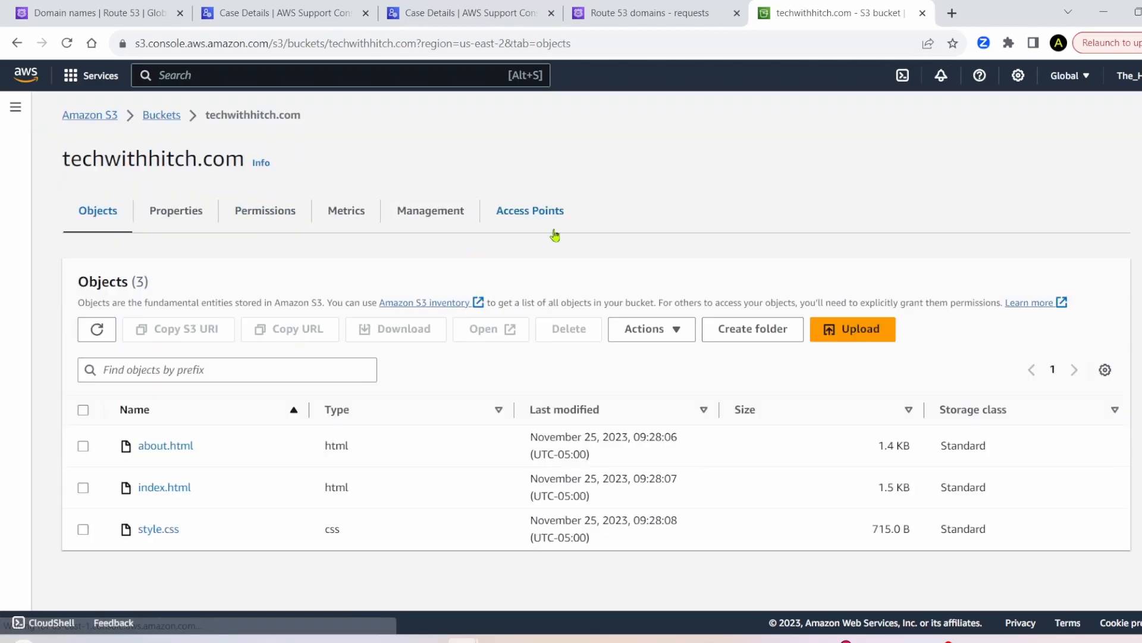
click(170, 494)
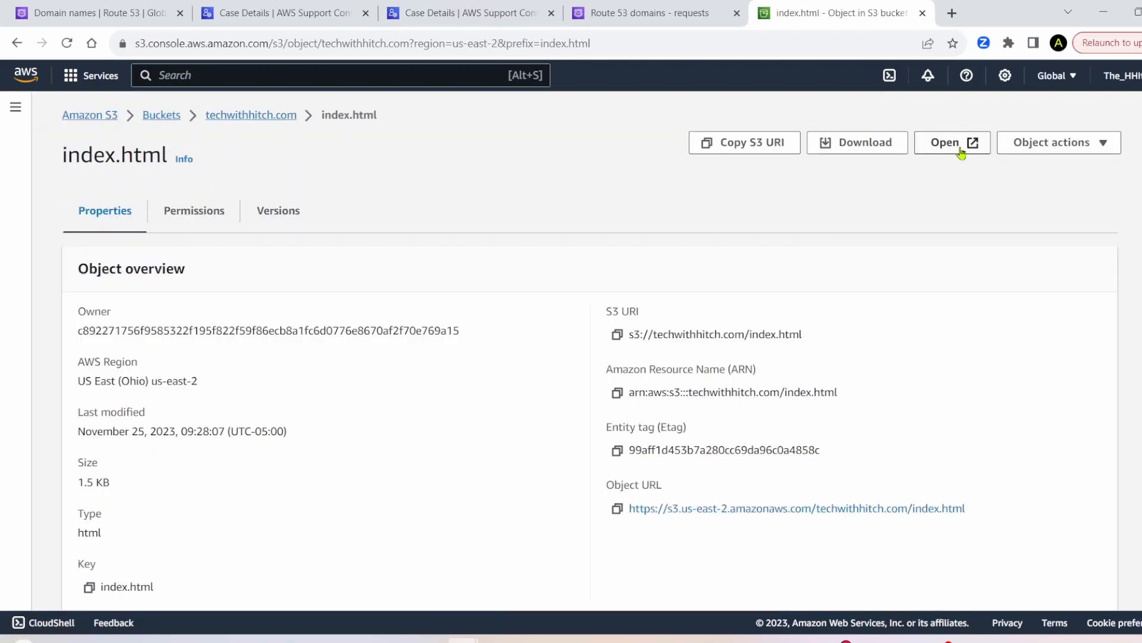
click(959, 143)
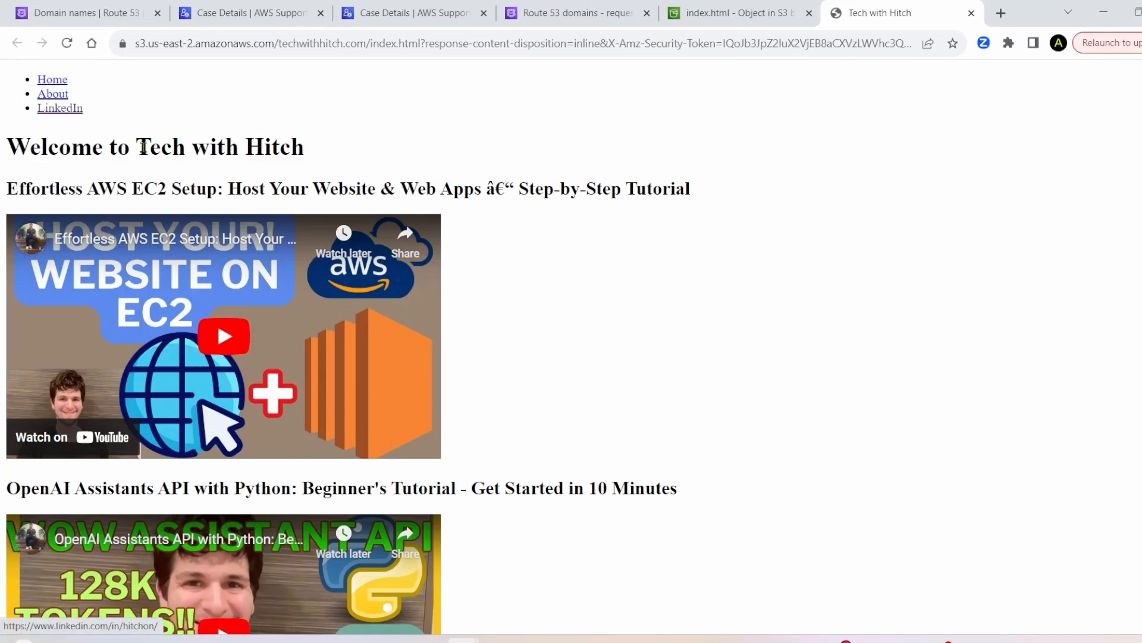
scroll(203, 262, down, 8)
scroll(203, 262, up, 8)
scroll(208, 312, down, 8)
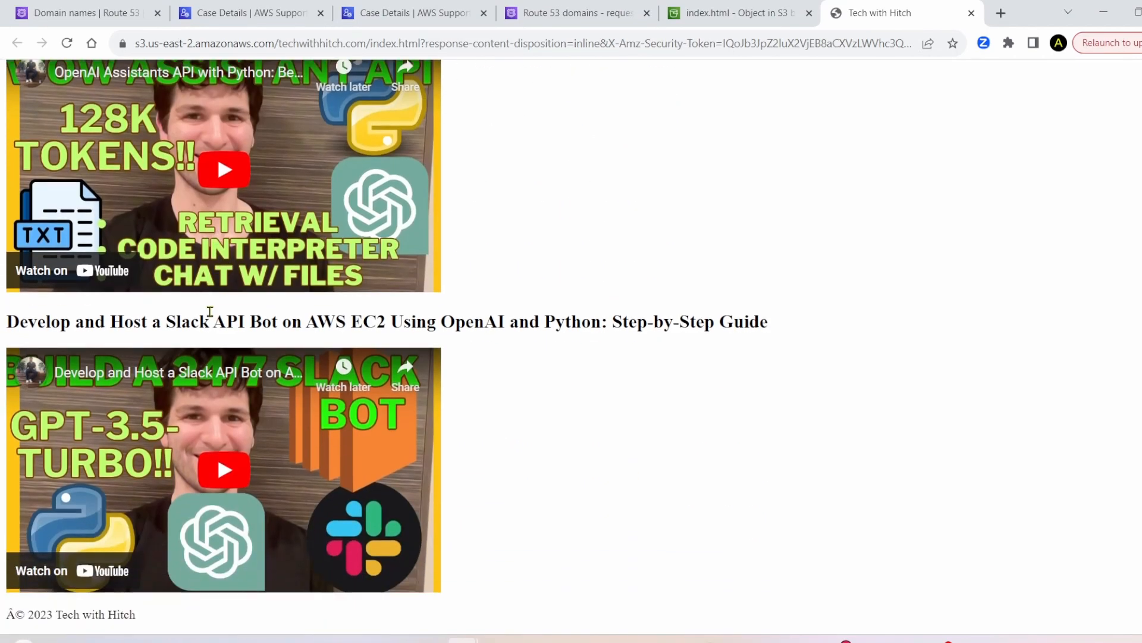
scroll(249, 445, up, 8)
Test the website's About and LinkedIn links, checking the About page text, and return to the site's home page
click(53, 93)
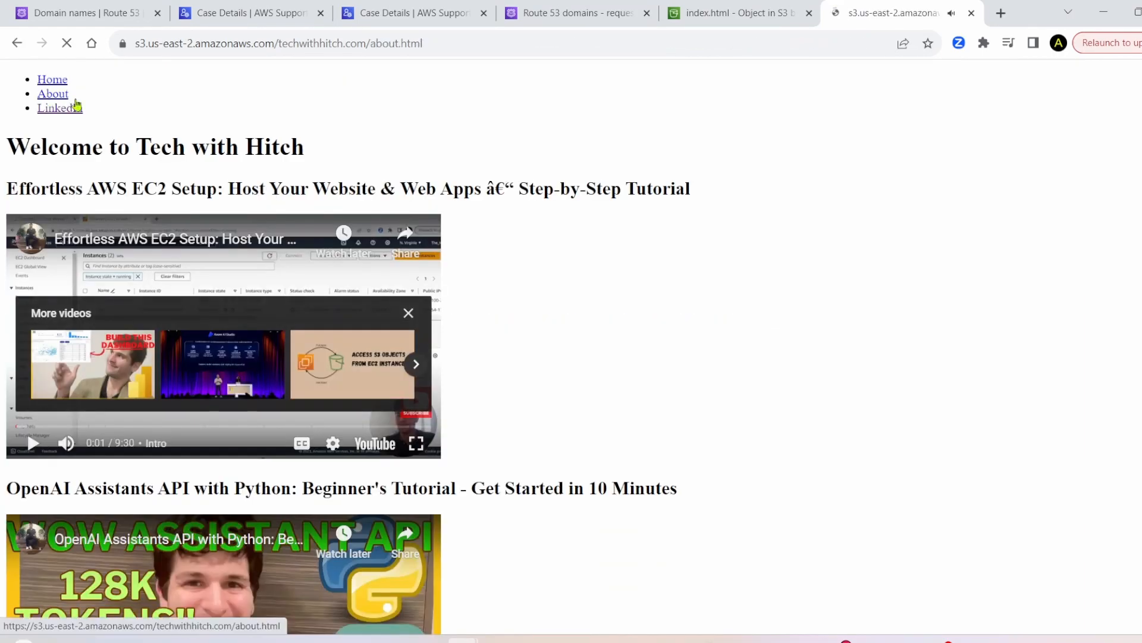
drag(210, 185, 315, 199)
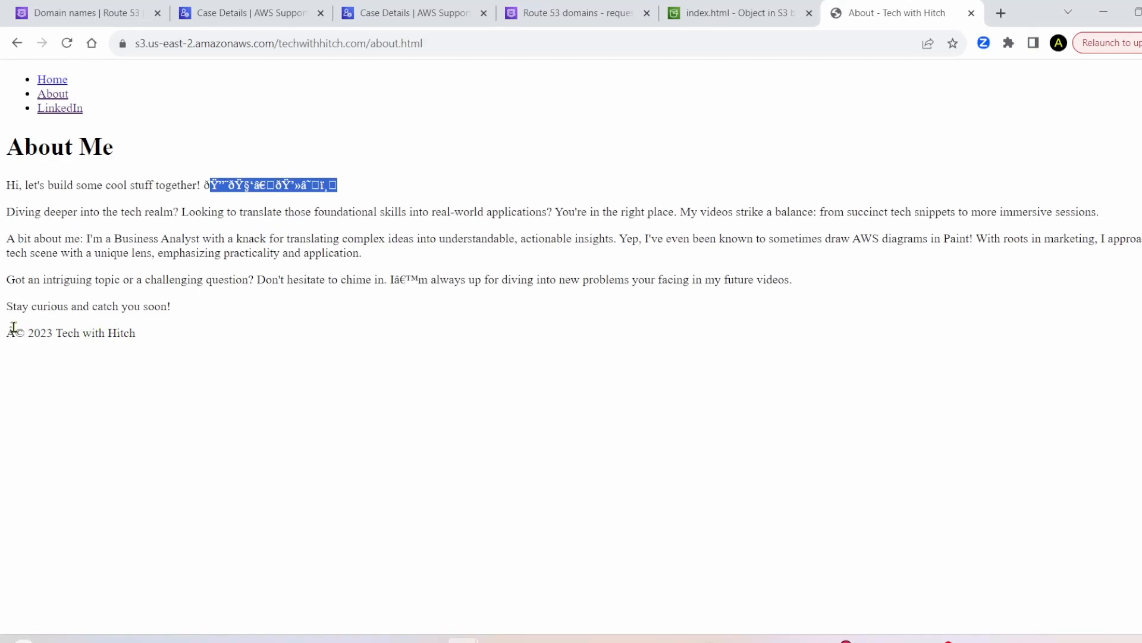
click(48, 111)
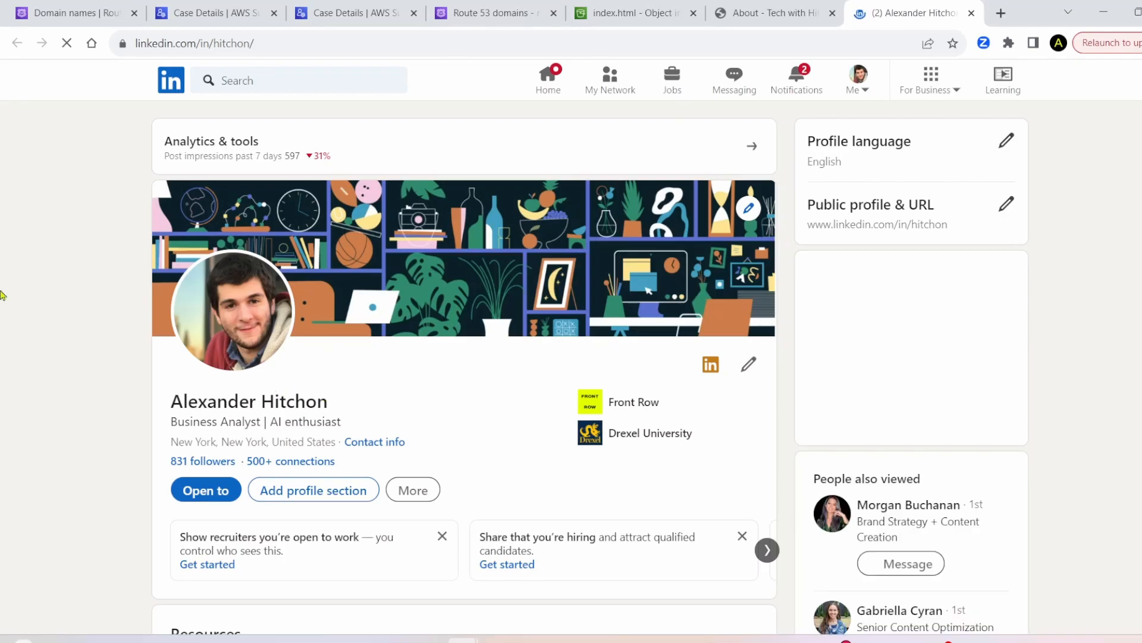
click(786, 6)
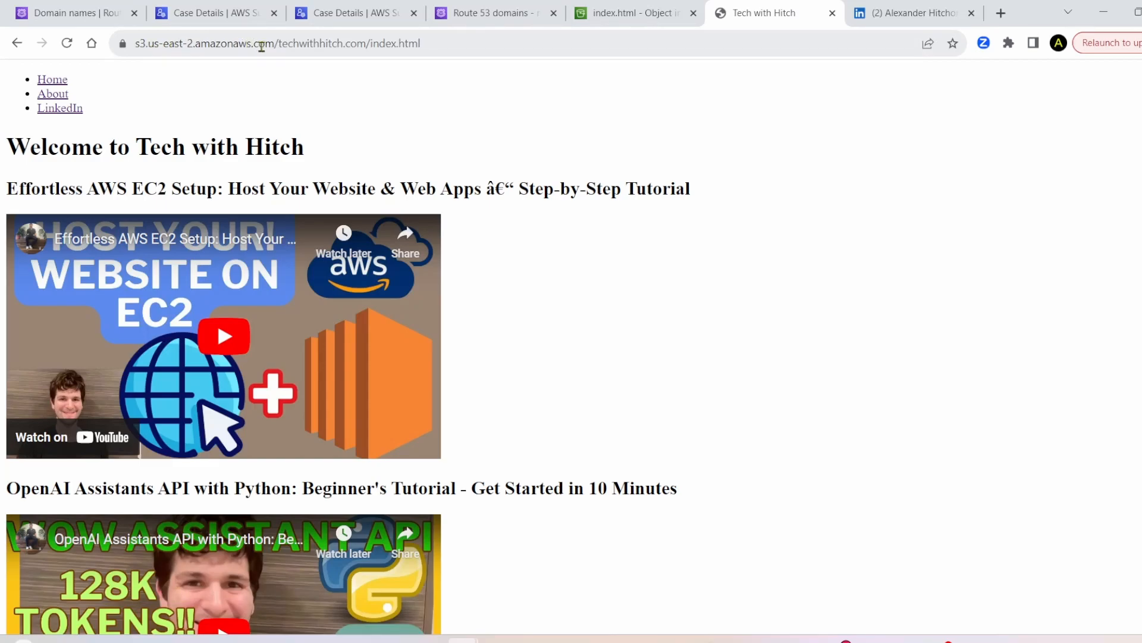
Examine the home page's S3 address, highlighting the techwithhitch.com bucket name and the path to index.html
drag(282, 45, 376, 60)
key(ctrl+c)
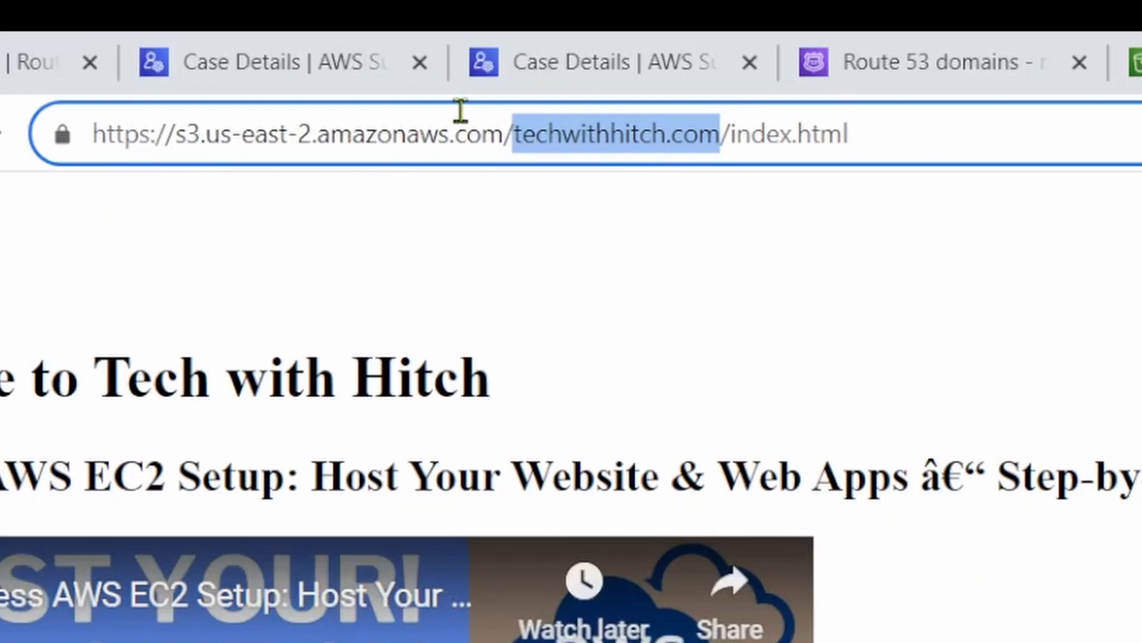
click(1020, 141)
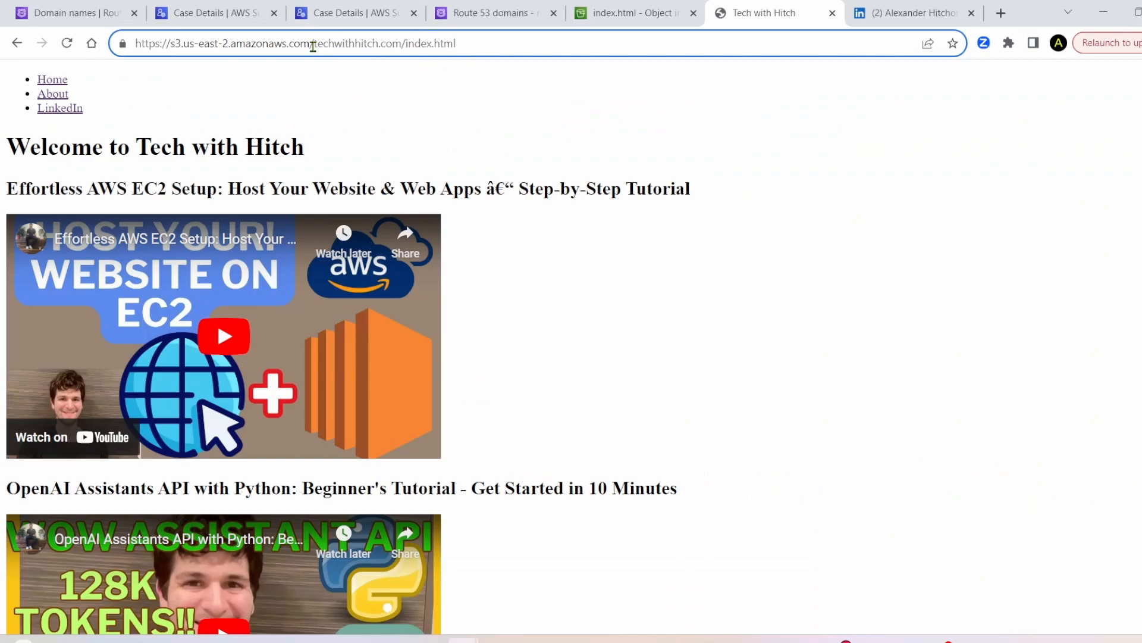
drag(328, 44, 583, 40)
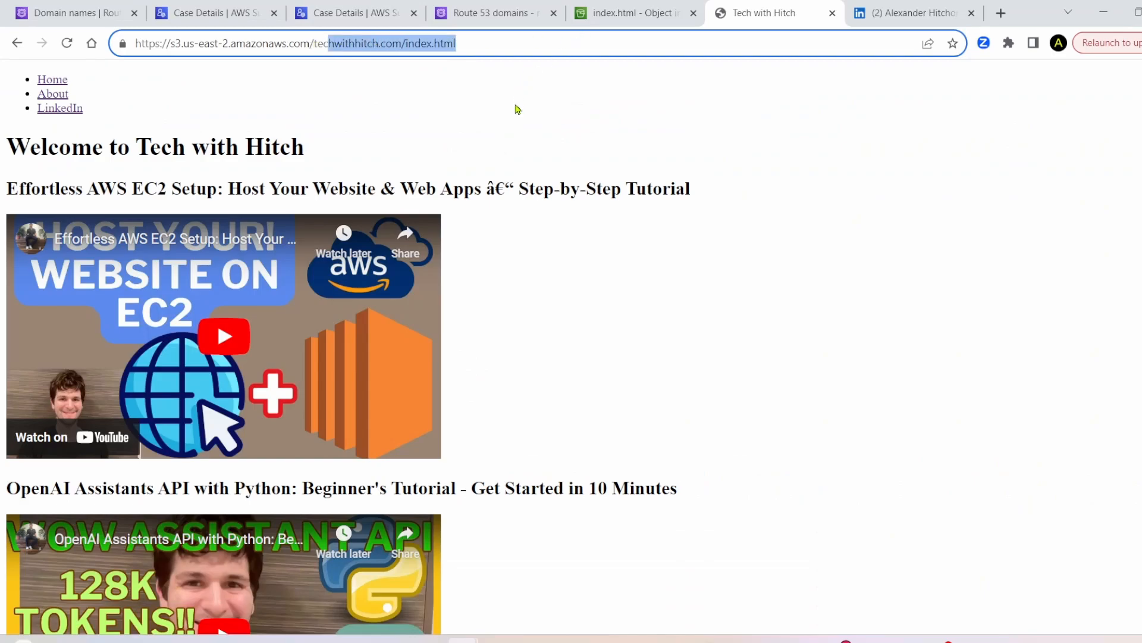
Open the techwithhitch.com hosted zone in Route 53 and start creating a new record in it
click(602, 19)
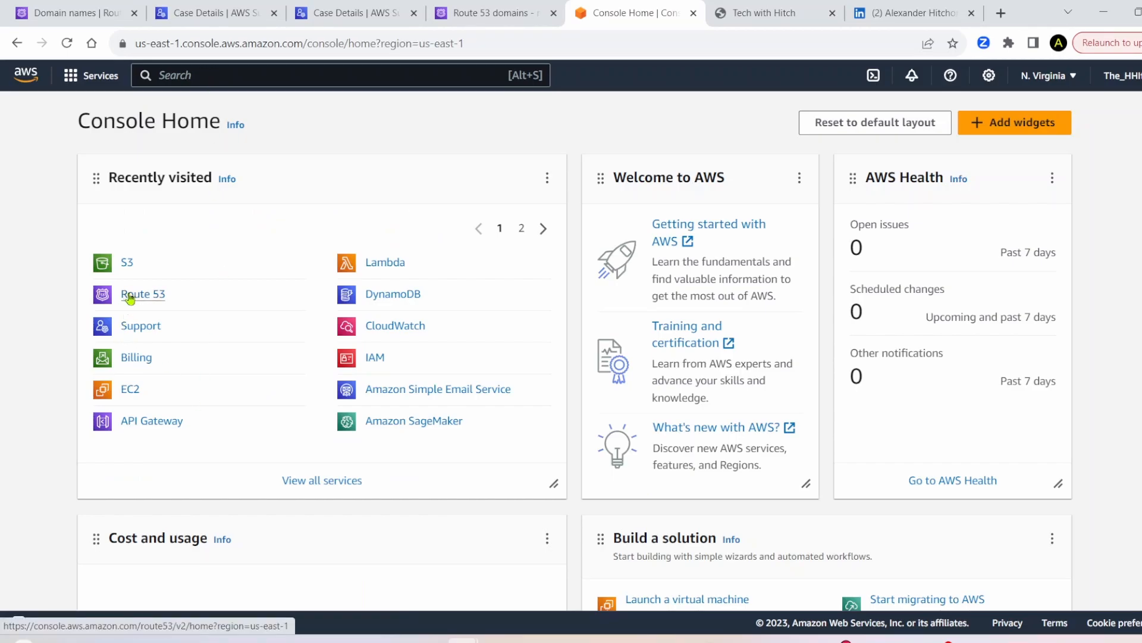
click(130, 296)
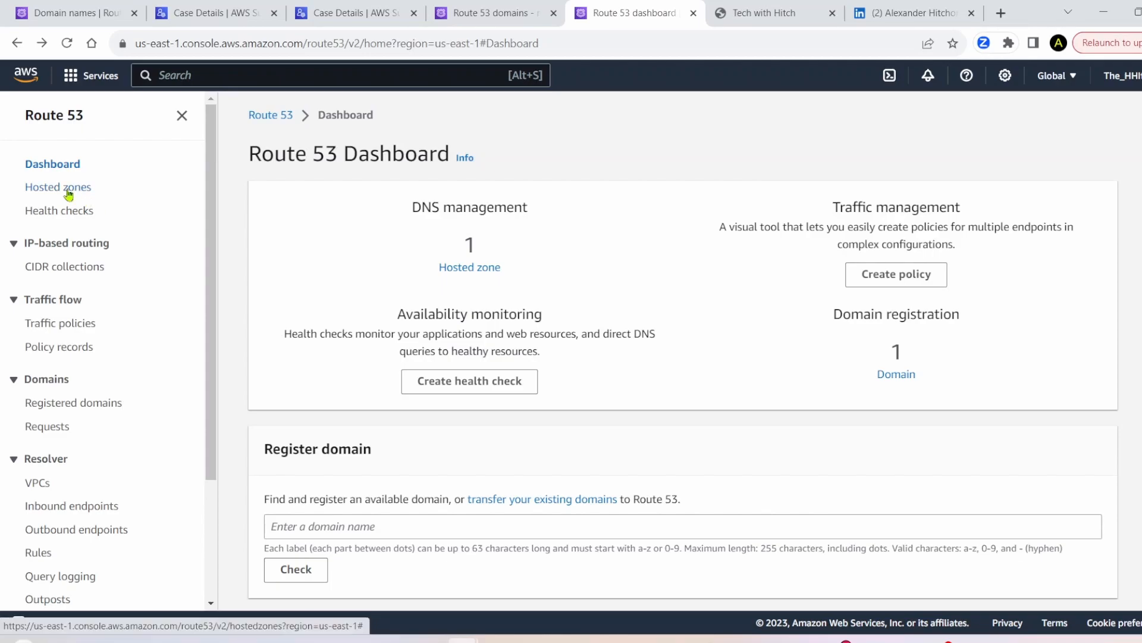
click(69, 188)
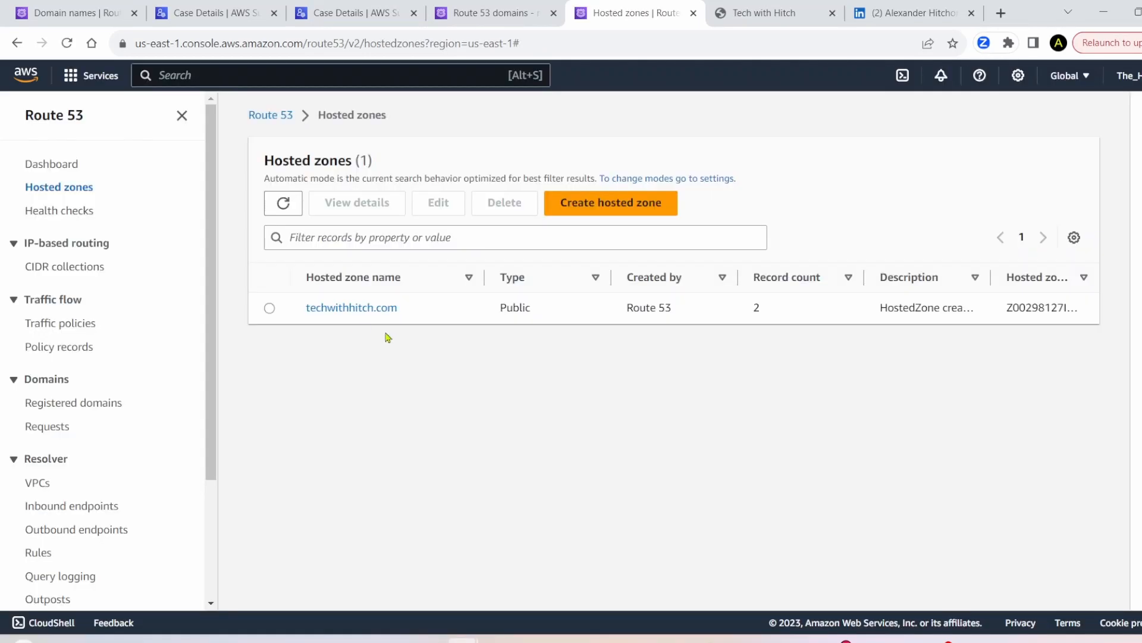
click(321, 307)
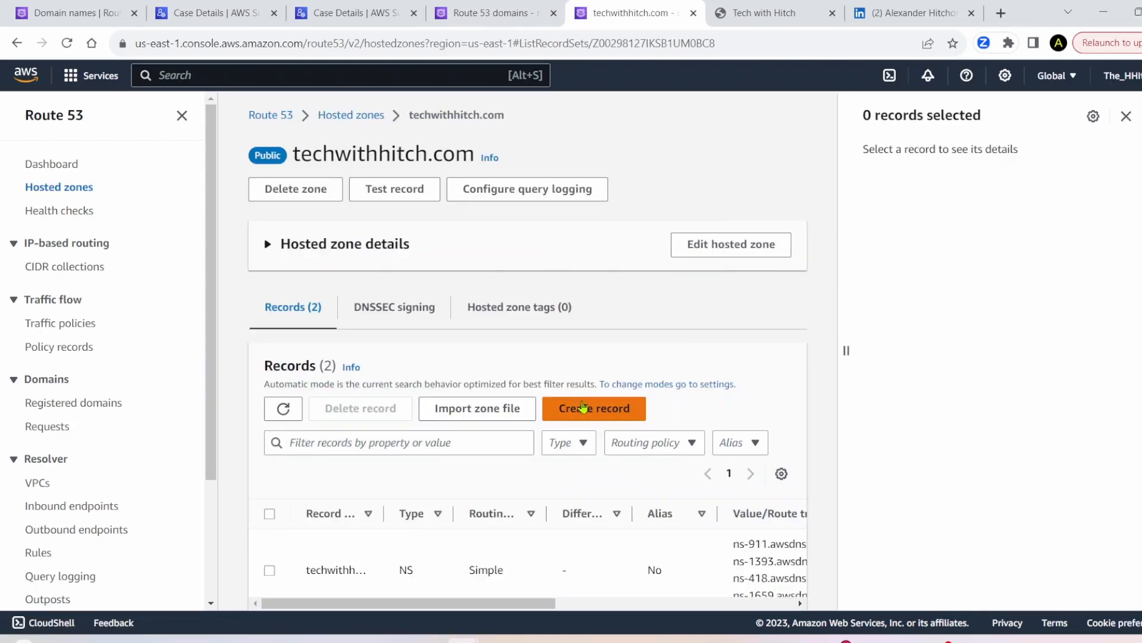
click(583, 407)
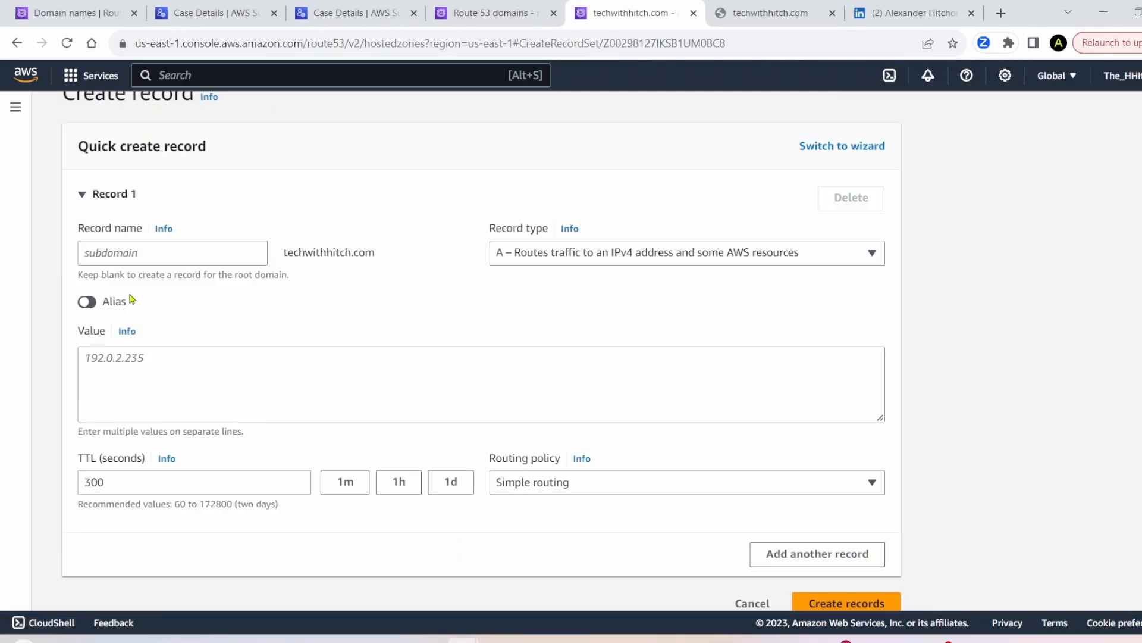
Make the root-domain A record an alias to an S3 website endpoint in the US East (Ohio) region
click(86, 302)
click(182, 357)
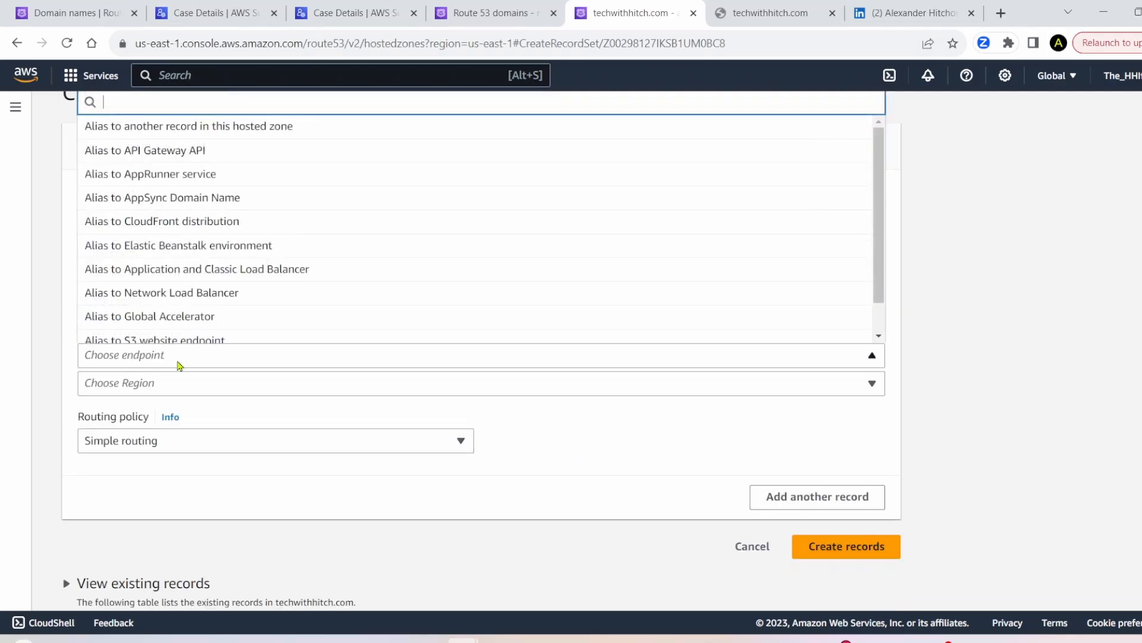
scroll(240, 291, down, 2)
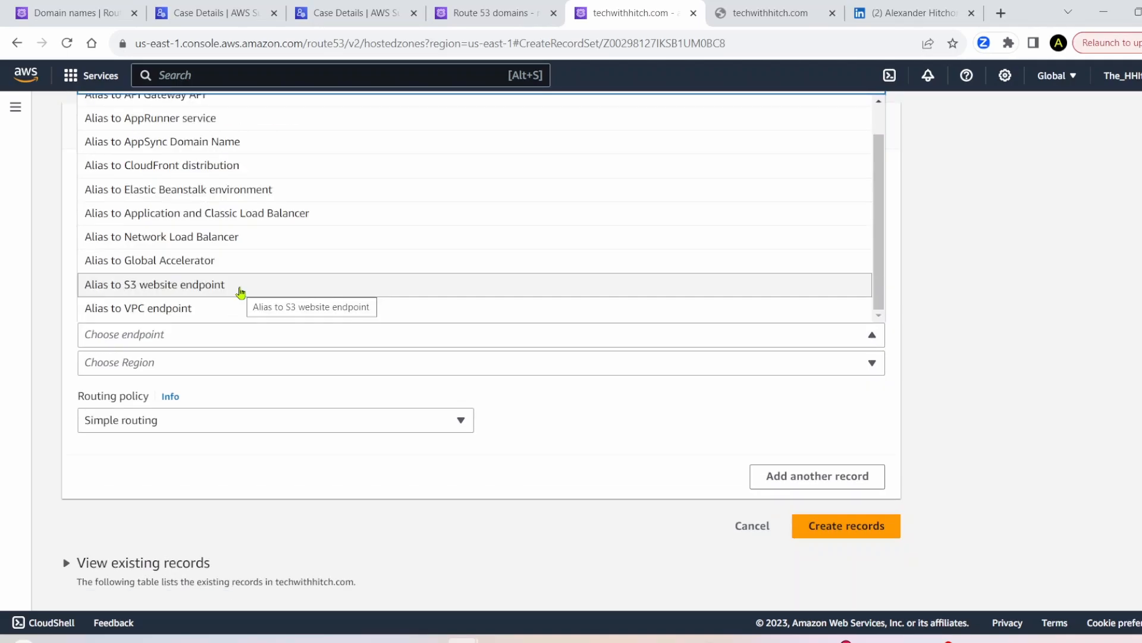
click(239, 290)
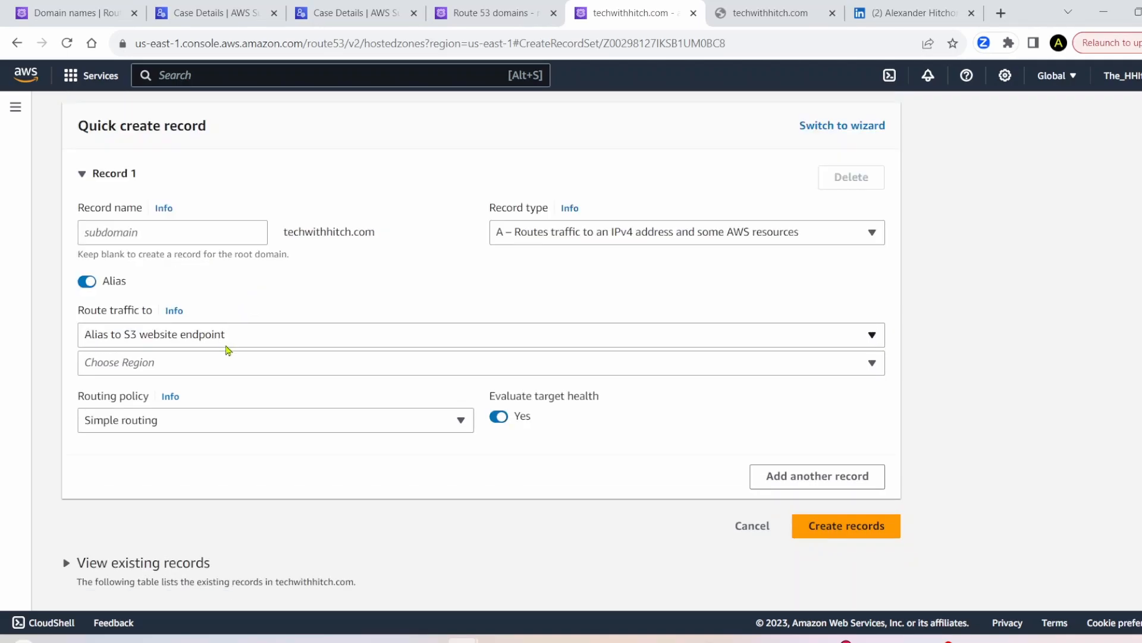
click(216, 367)
scroll(244, 271, down, 3)
scroll(241, 285, down, 12)
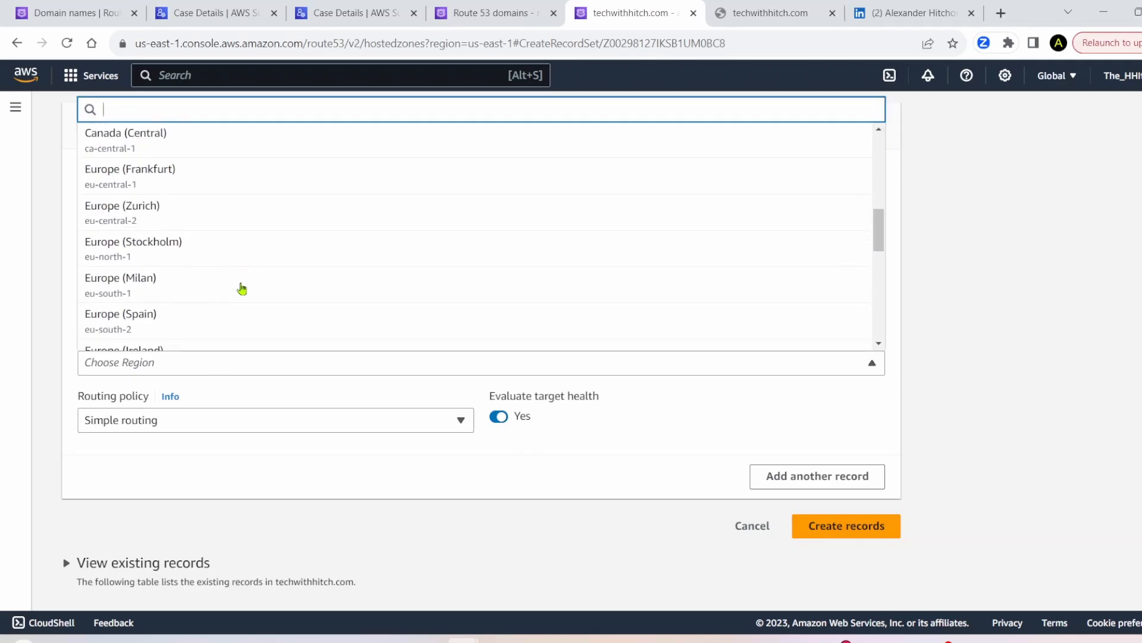
scroll(241, 285, up, 5)
scroll(243, 290, down, 5)
scroll(242, 291, down, 1)
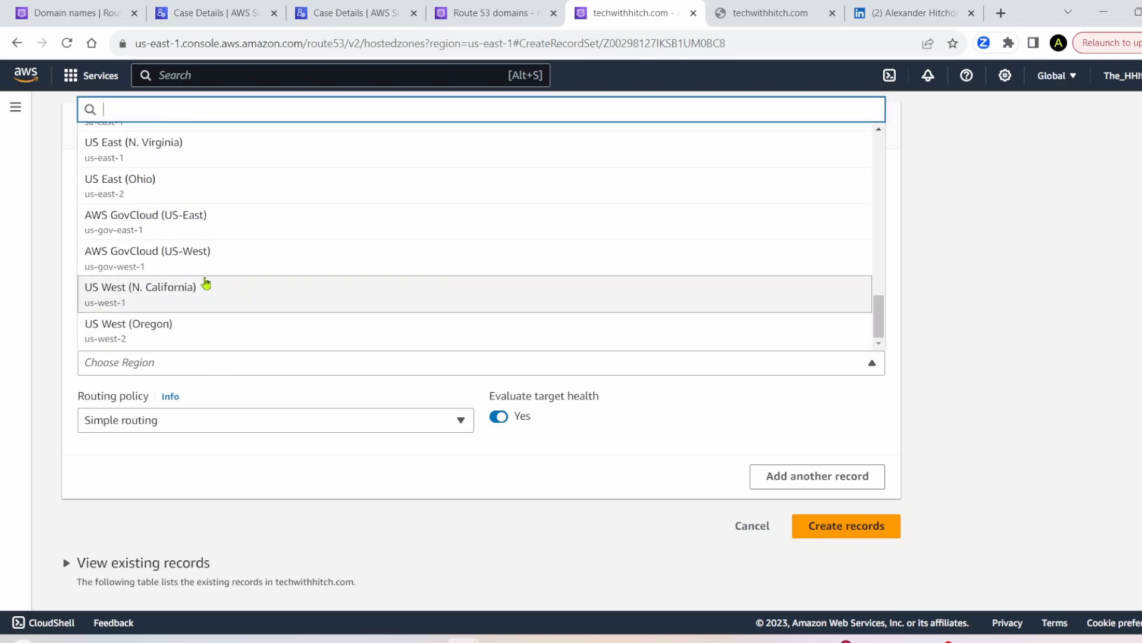
click(186, 199)
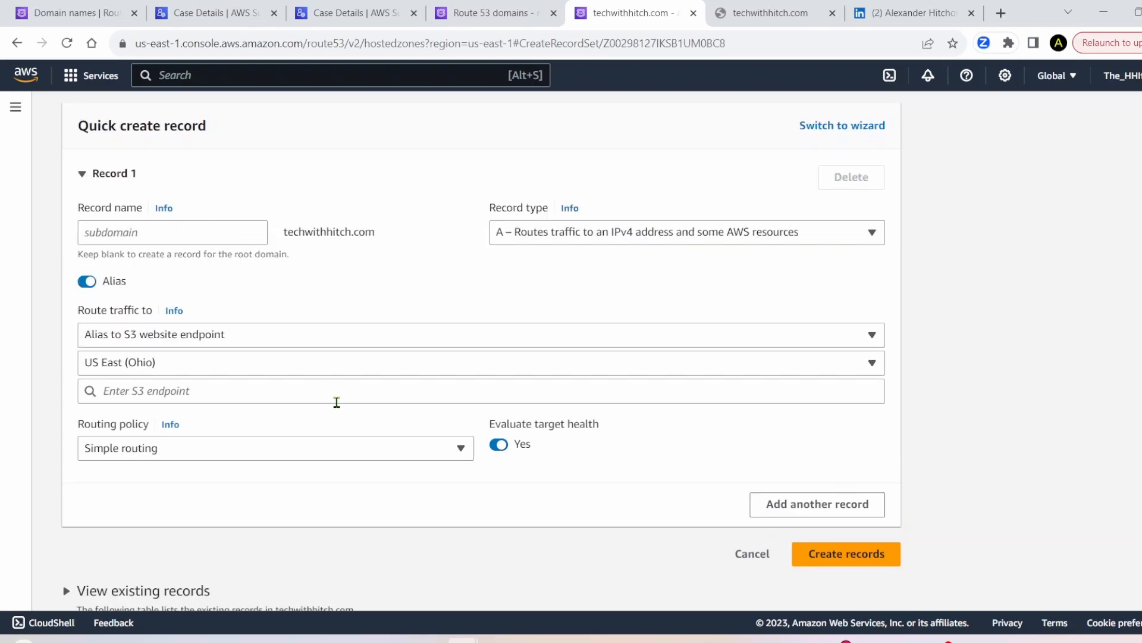
Choose the s3-website.us-east-2.amazonaws.com endpoint for techwithhitch.com and create the record with target health evaluation turned off
click(322, 399)
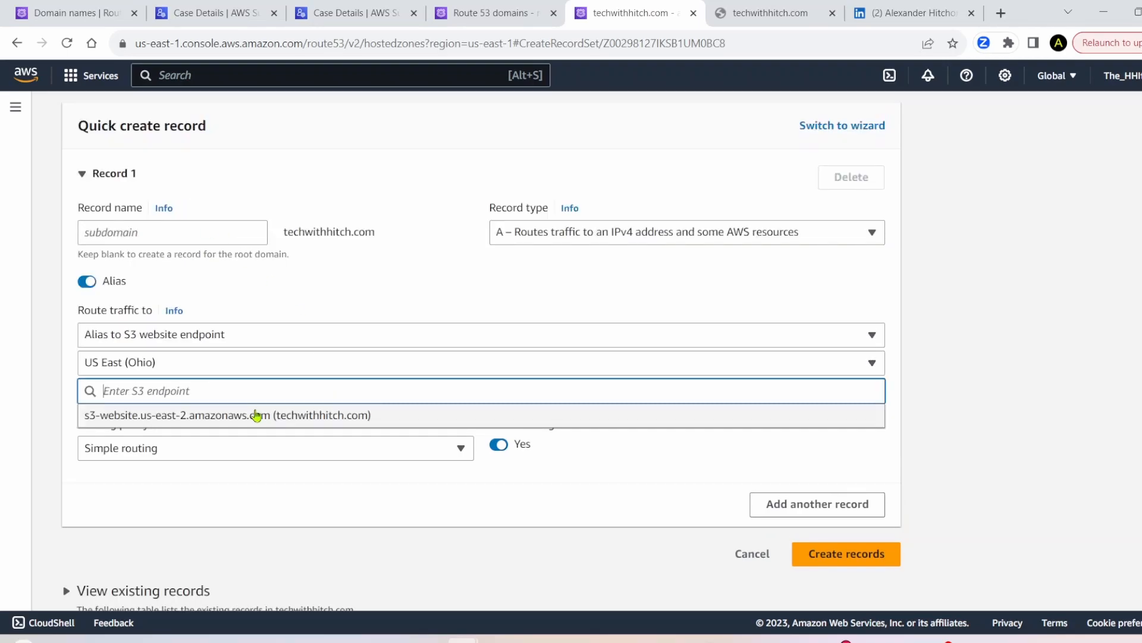
click(305, 423)
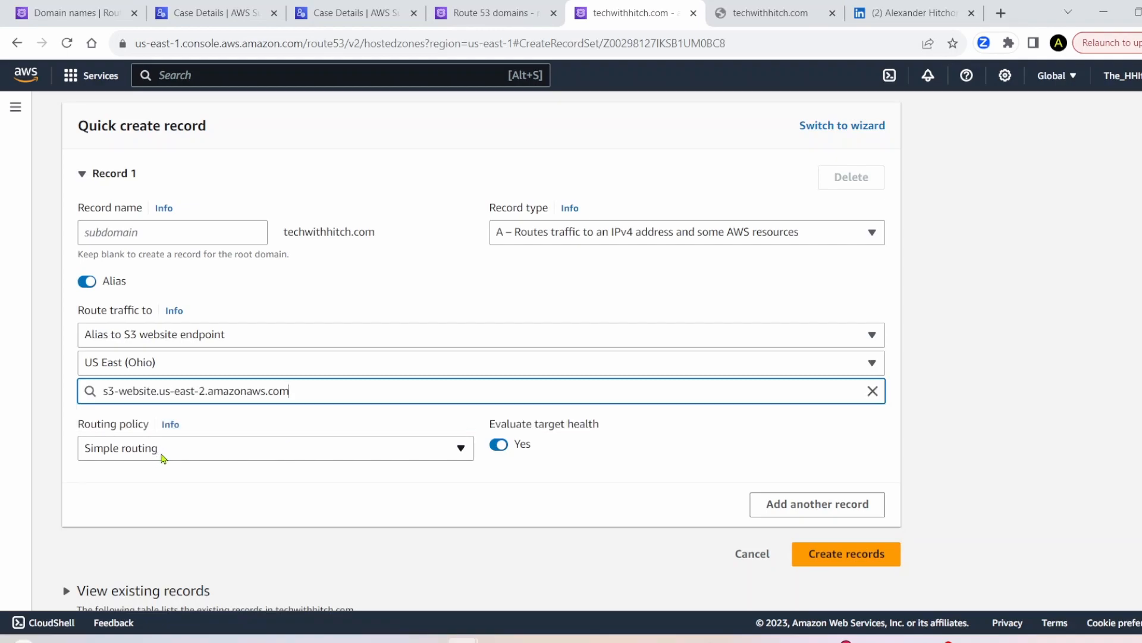
click(501, 446)
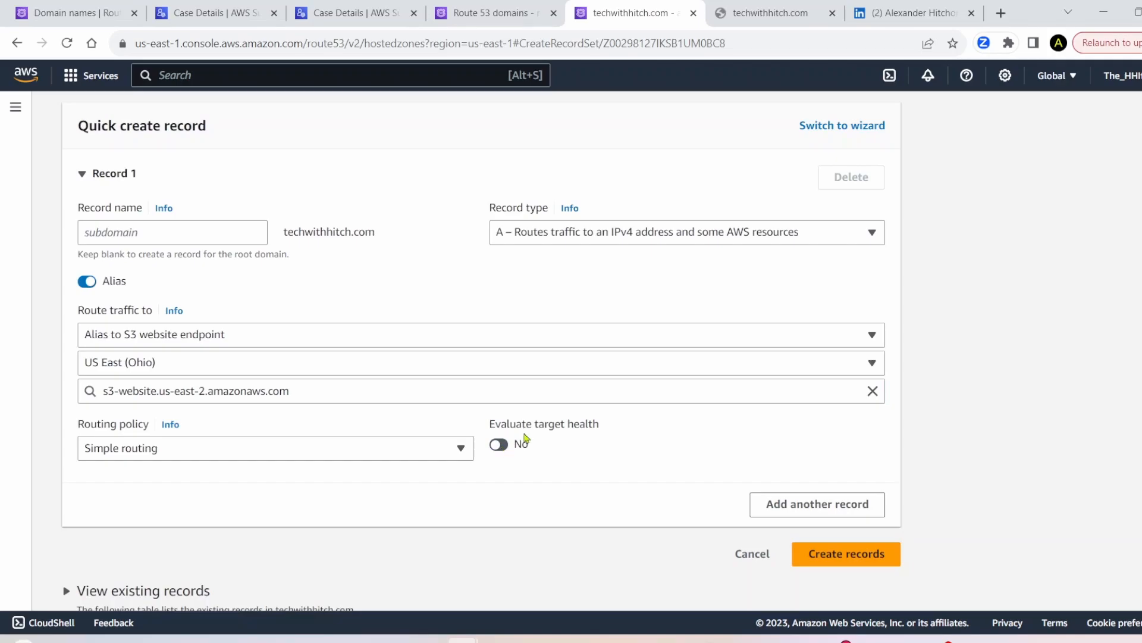
click(887, 559)
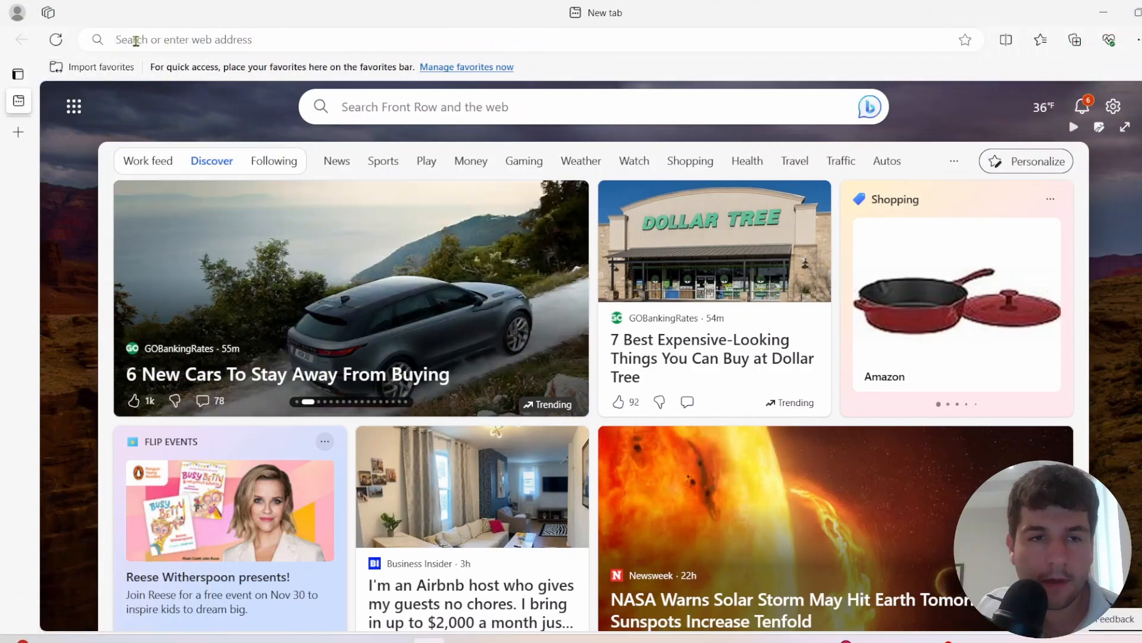
key(ctrl+v)
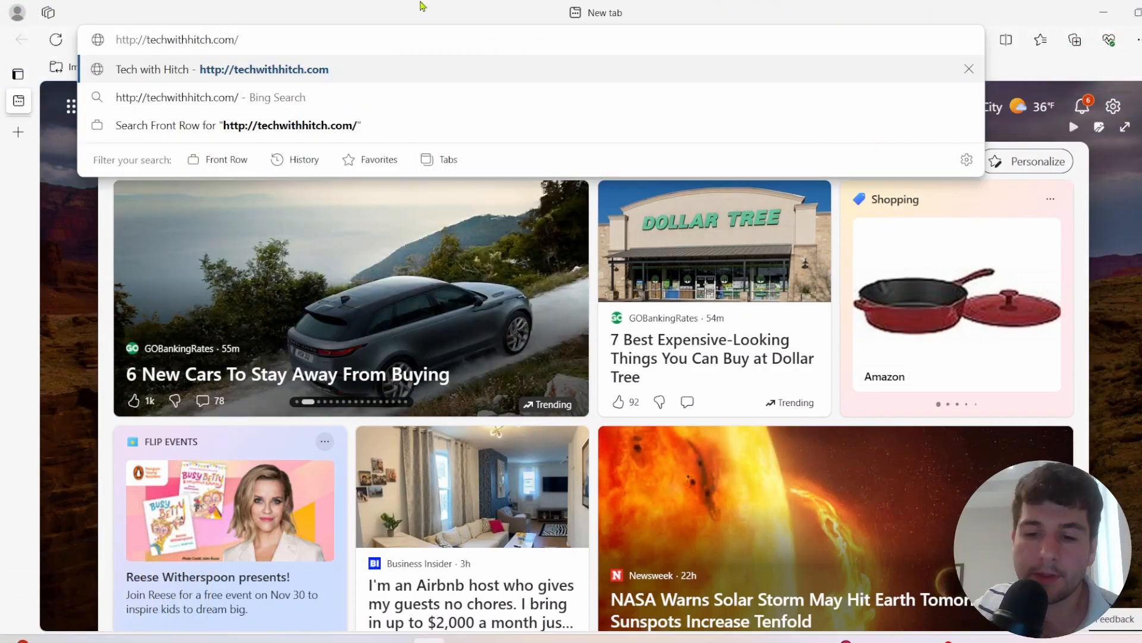
key(Return)
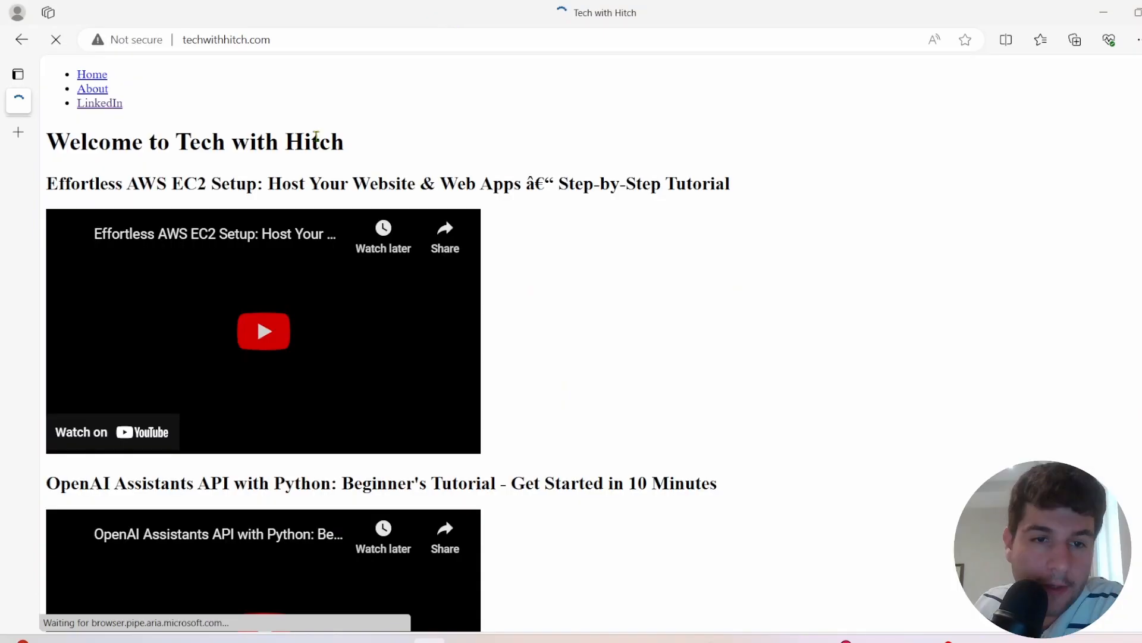
click(92, 88)
click(99, 103)
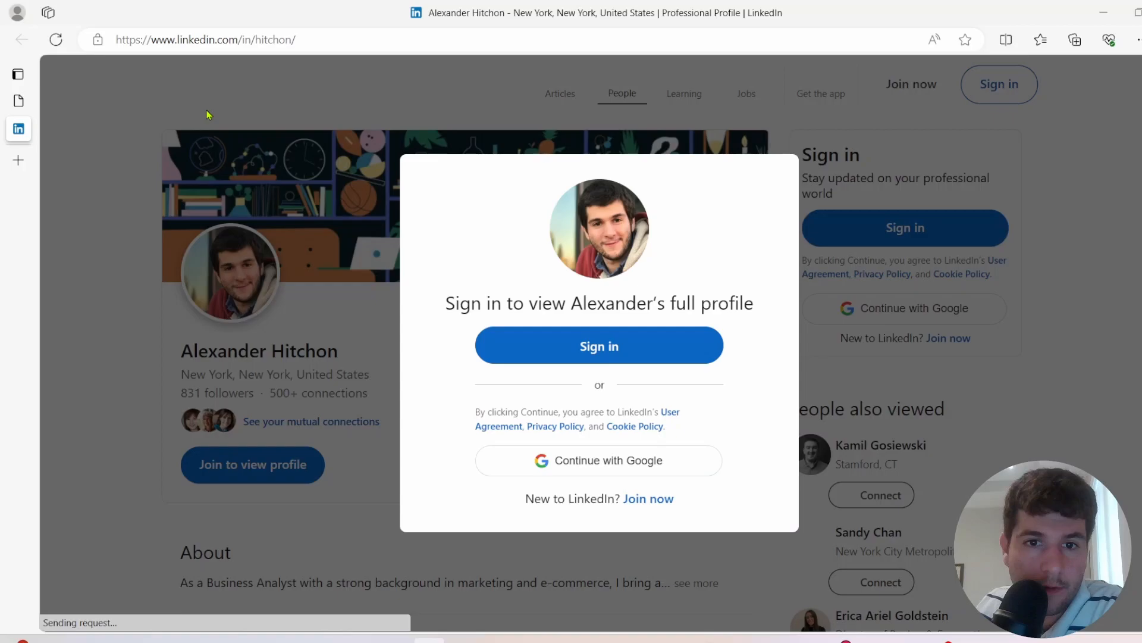
click(209, 114)
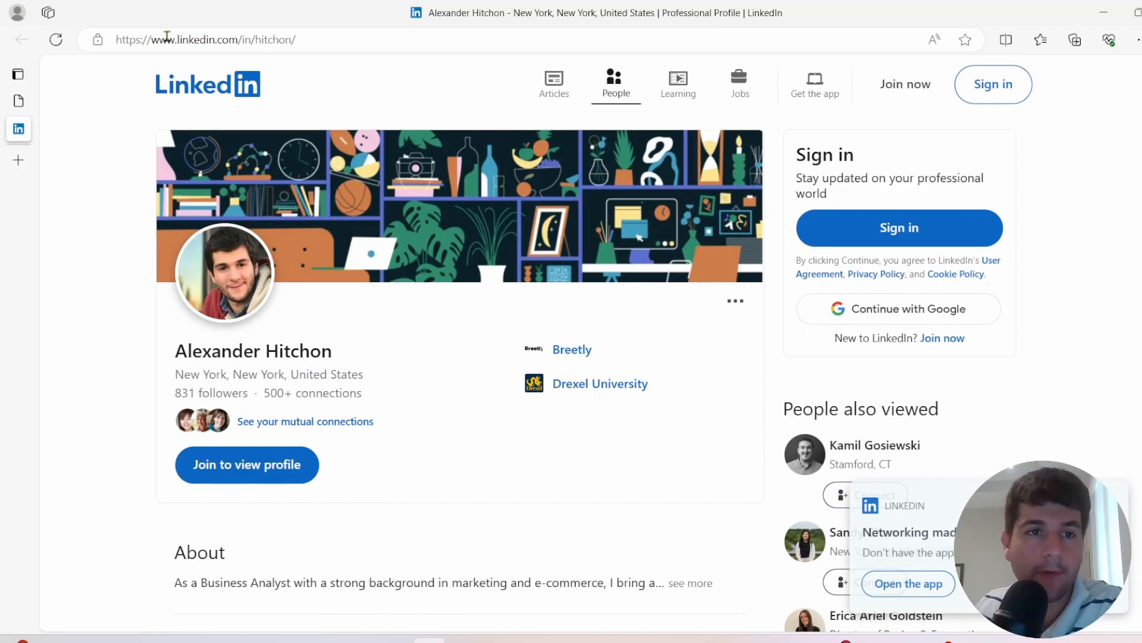
click(132, 40)
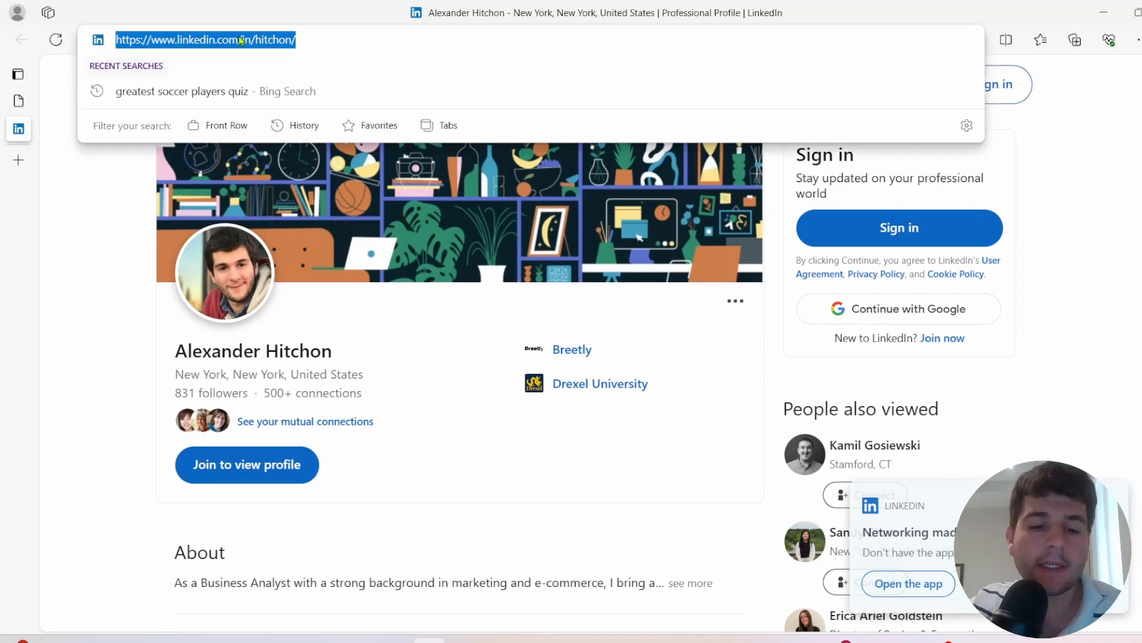